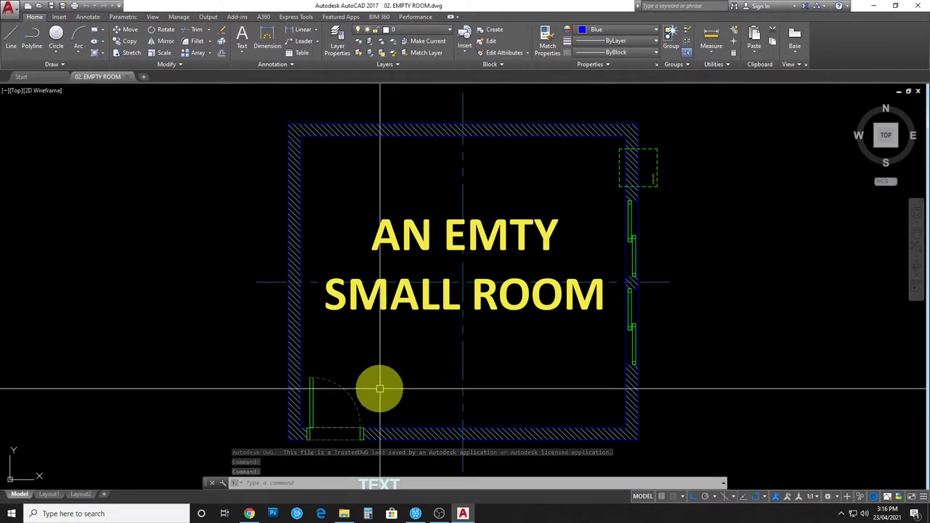
# - Complete the FROM : ORDINARY ROOM line and copy it just below the original
pyautogui.moveTo(383, 389); pyautogui.dragTo(390, 392, button='middle')
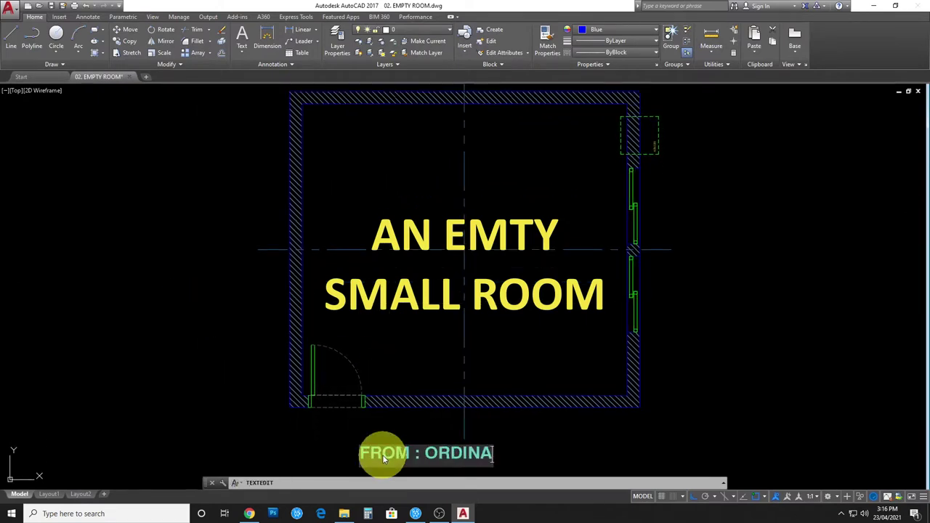
pyautogui.write('RY ROOM')
pyautogui.moveTo(380, 441); pyautogui.dragTo(384, 378, button='middle')
pyautogui.click(276, 367)
pyautogui.click(280, 385)
pyautogui.press('Escape')
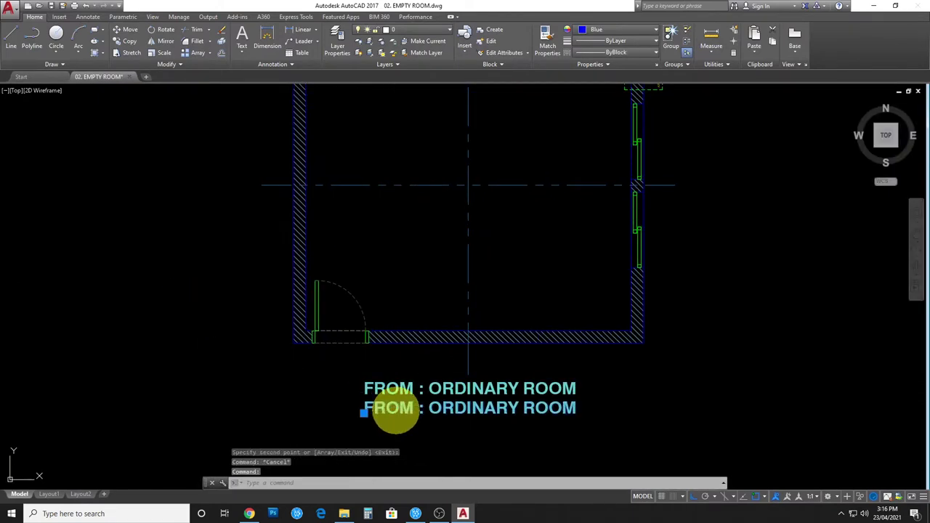
# - Edit the copied line to read TO : SUITE ROOM WITH
pyautogui.doubleClick(396, 409)
pyautogui.write('TO : SUITE S')
pyautogui.press('BackSpace')
pyautogui.write('ROOM')
pyautogui.press('Escape')
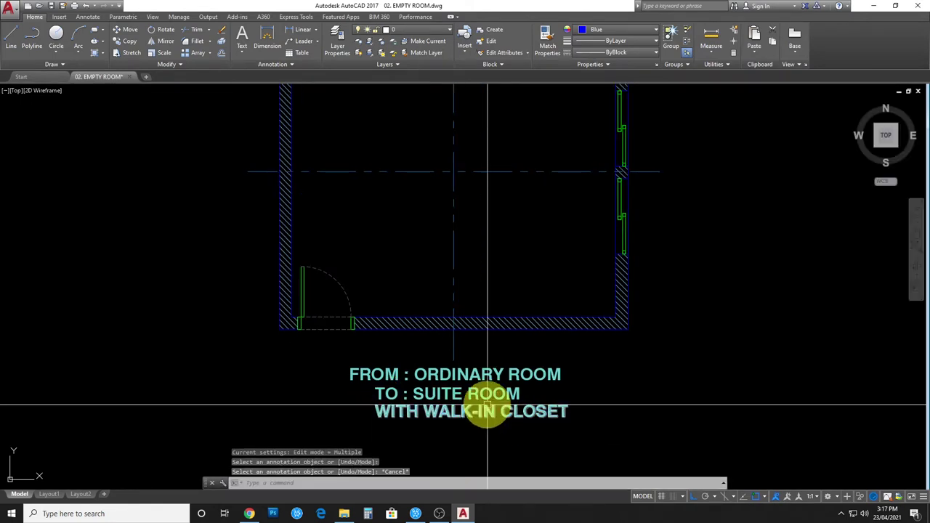
pyautogui.press('Return')
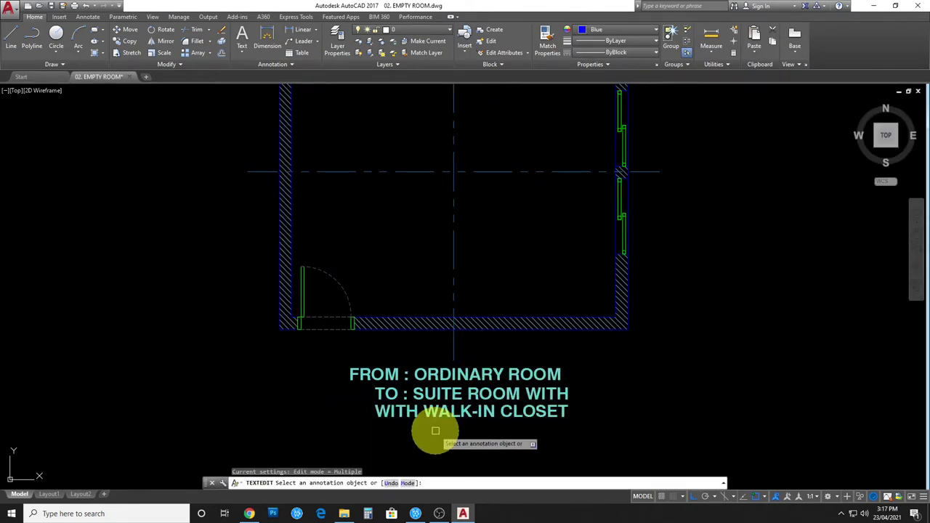
# - Wrap the closet line in brackets so it reads (WALK-IN CLOSET)
pyautogui.click(424, 412)
pyautogui.write('(')
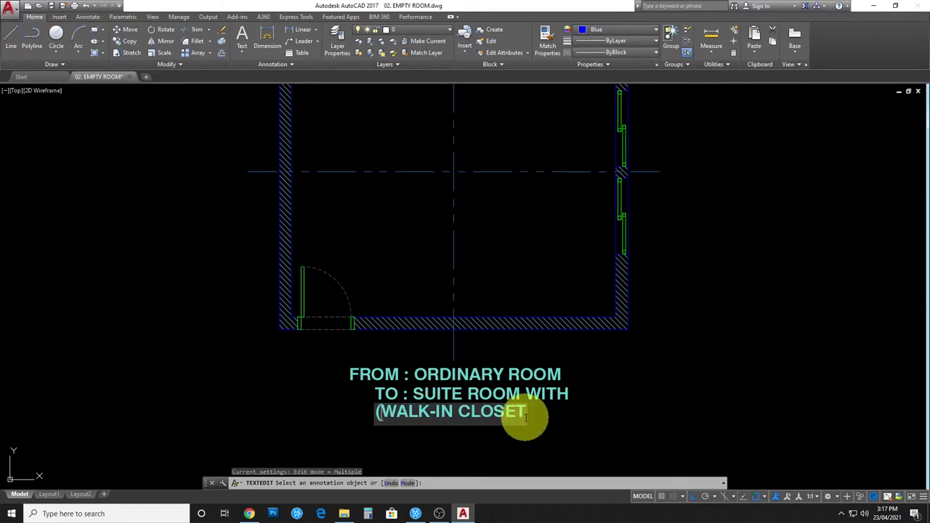
pyautogui.write(')')
pyautogui.scroll(2, 510, 411)
pyautogui.scroll(2, 448, 440)
pyautogui.write('m')
pyautogui.press('Return')
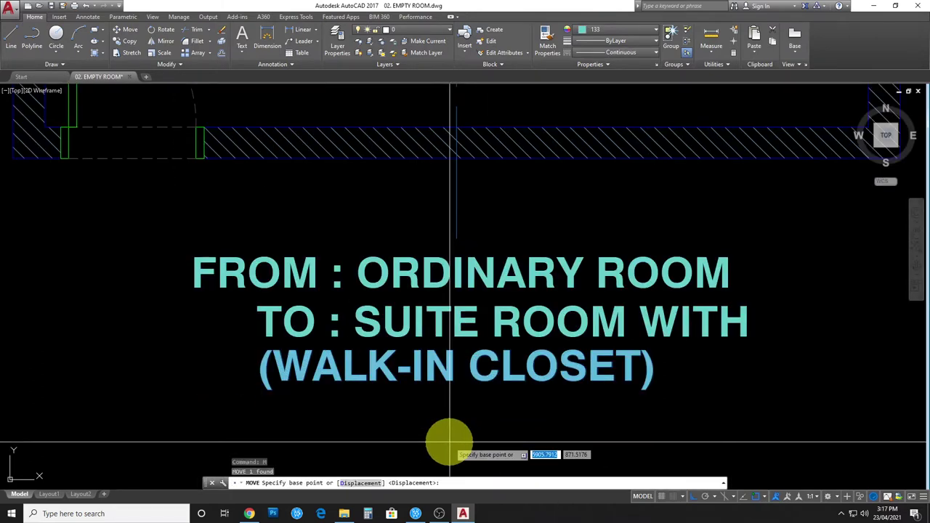
# - Move the (WALK-IN CLOSET) line under the suite text and add the 4630 room dimension
pyautogui.click(448, 440)
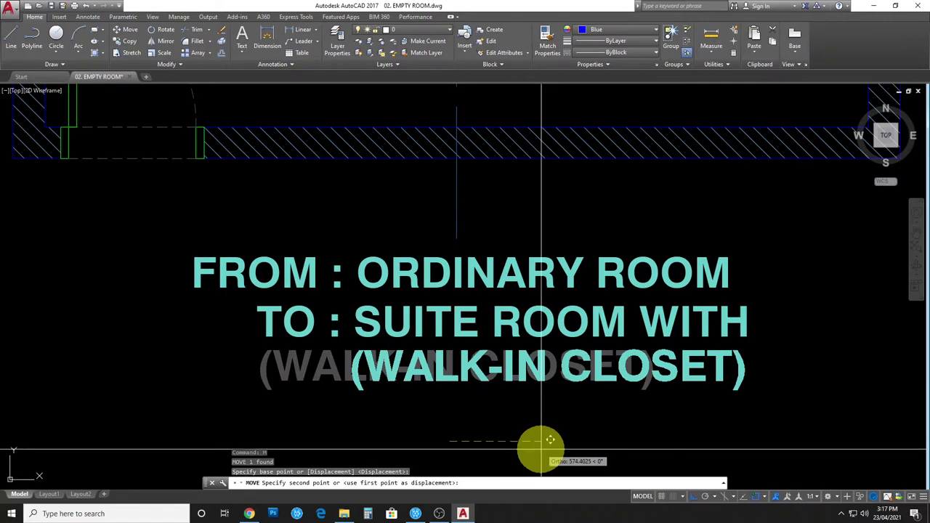
pyautogui.click(550, 439)
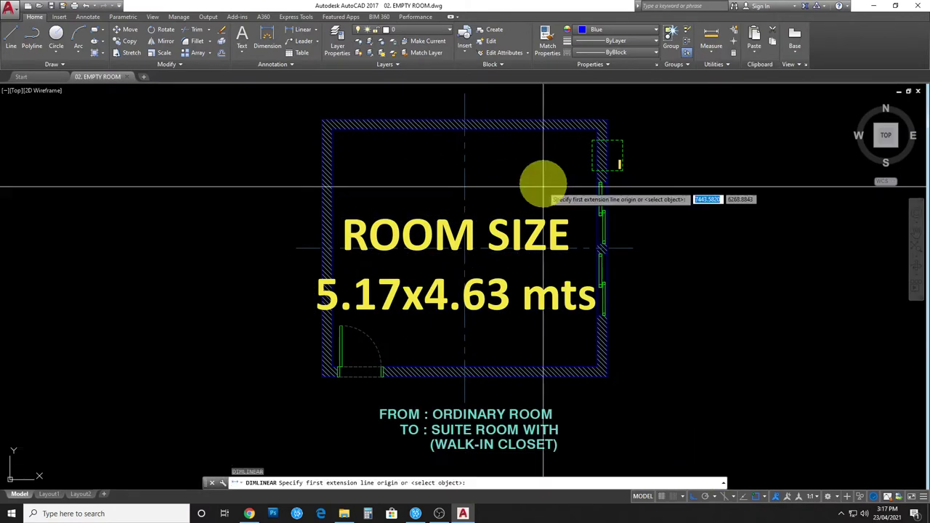
pyautogui.click(596, 130)
pyautogui.click(596, 366)
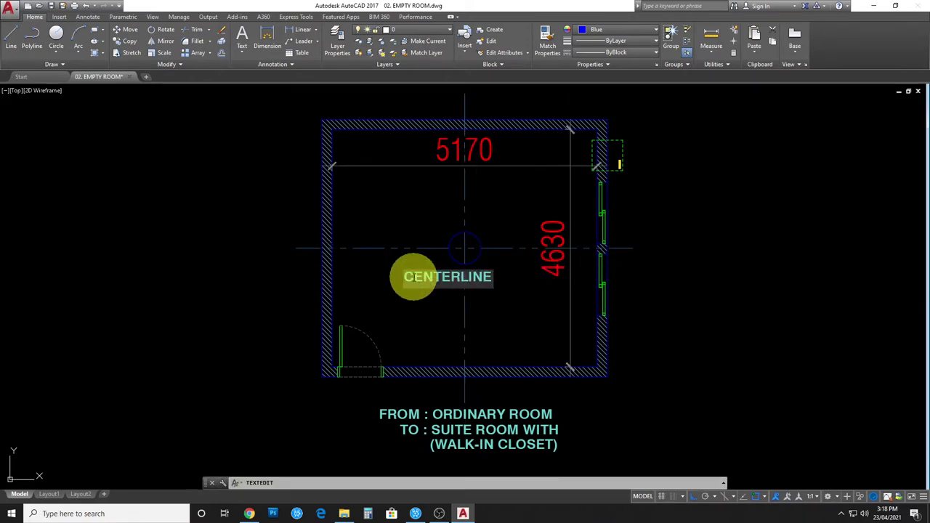
# - Copy the CENTERLINE label just below and add ROOM to the copy
pyautogui.press('Escape')
pyautogui.write('co')
pyautogui.press('Return')
pyautogui.click(436, 311)
pyautogui.click(428, 299)
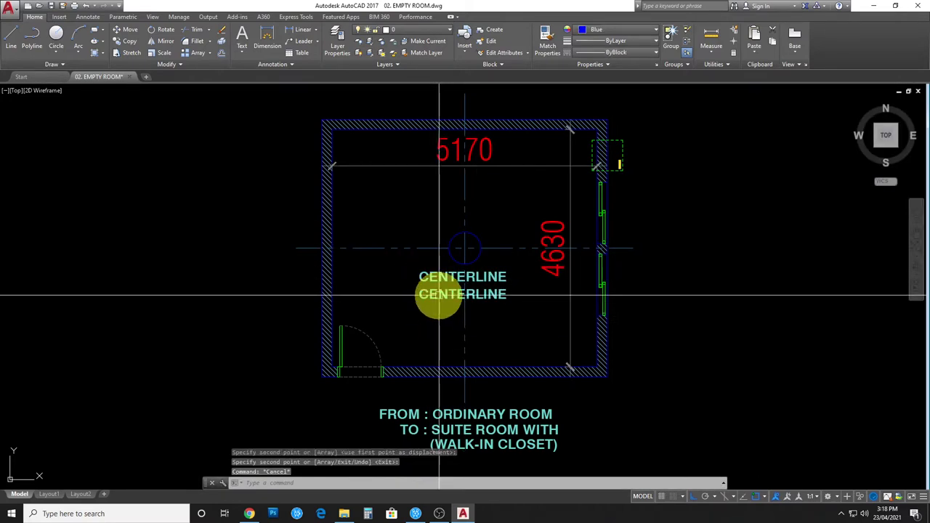
pyautogui.write('ROOM')
pyautogui.press('Escape')
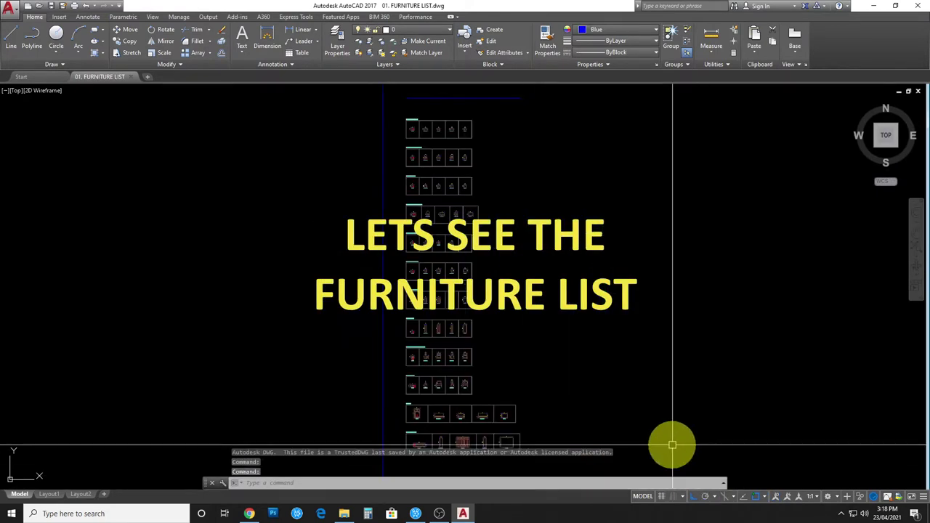
pyautogui.write('z')
pyautogui.press('Return')
pyautogui.click(421, 443)
pyautogui.scroll(10, 423, 440)
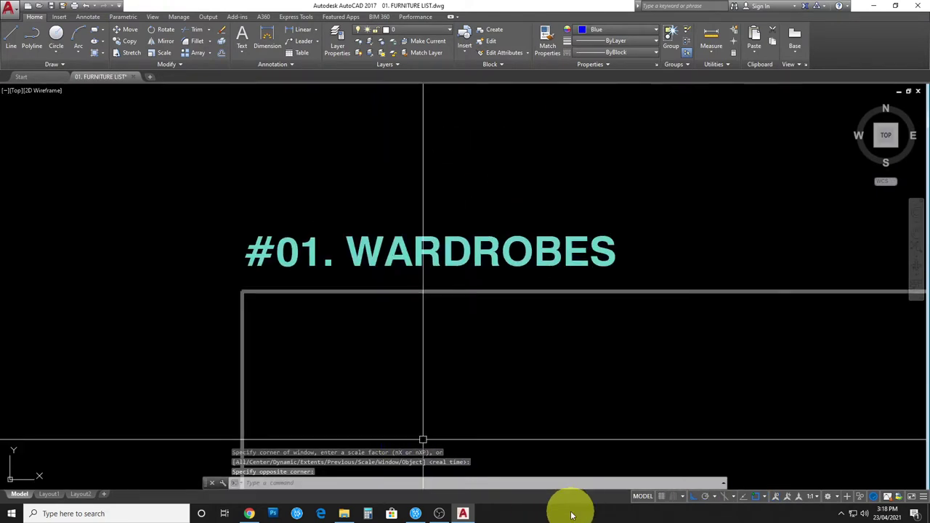
pyautogui.scroll(-6, 673, 369)
pyautogui.moveTo(634, 348)
pyautogui.mouseDown(button='middle')
pyautogui.moveTo(462, 259)
pyautogui.moveTo(228, 365)
pyautogui.mouseUp(button='middle')
pyautogui.moveTo(481, 366); pyautogui.dragTo(239, 380, button='middle')
pyautogui.moveTo(789, 382); pyautogui.dragTo(523, 398, button='middle')
pyautogui.moveTo(586, 396); pyautogui.dragTo(152, 399, button='middle')
pyautogui.moveTo(556, 409); pyautogui.dragTo(128, 405, button='middle')
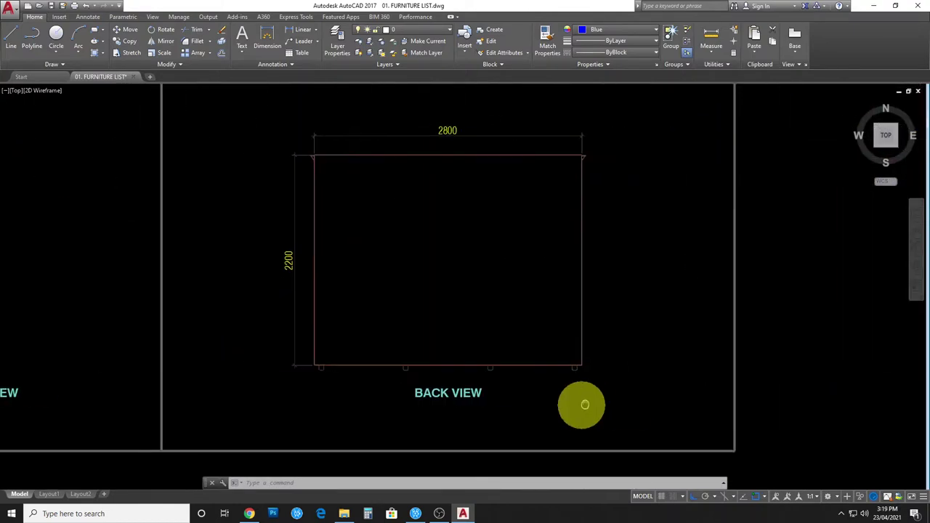
pyautogui.write('z')
pyautogui.press('Return')
pyautogui.scroll(-5, 519, 404)
pyautogui.scroll(3, 514, 432)
pyautogui.scroll(4, 601, 366)
pyautogui.click(602, 367)
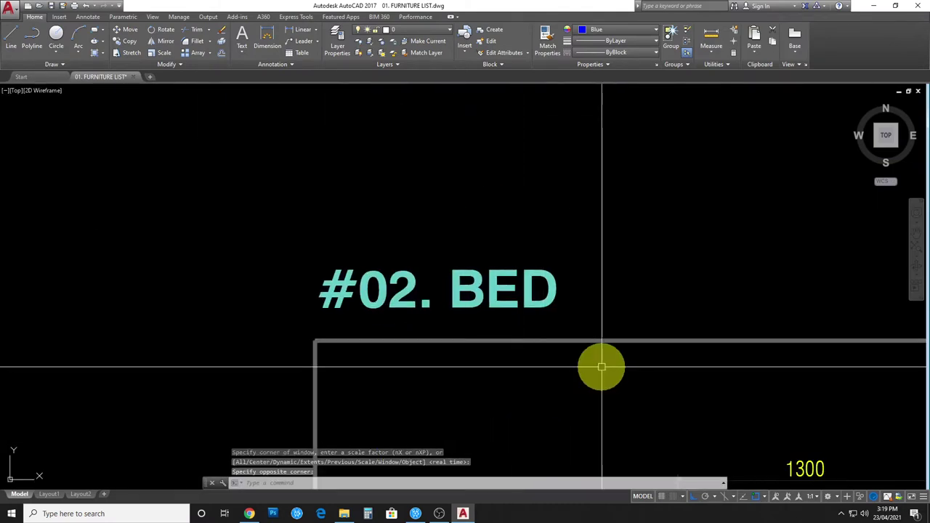
pyautogui.scroll(-5, 601, 366)
pyautogui.moveTo(530, 259)
pyautogui.mouseDown(button='middle')
pyautogui.moveTo(650, 436)
pyautogui.moveTo(806, 436)
pyautogui.moveTo(532, 430)
pyautogui.mouseUp(button='middle')
pyautogui.scroll(1, 806, 436)
pyautogui.moveTo(909, 445); pyautogui.dragTo(349, 408, button='middle')
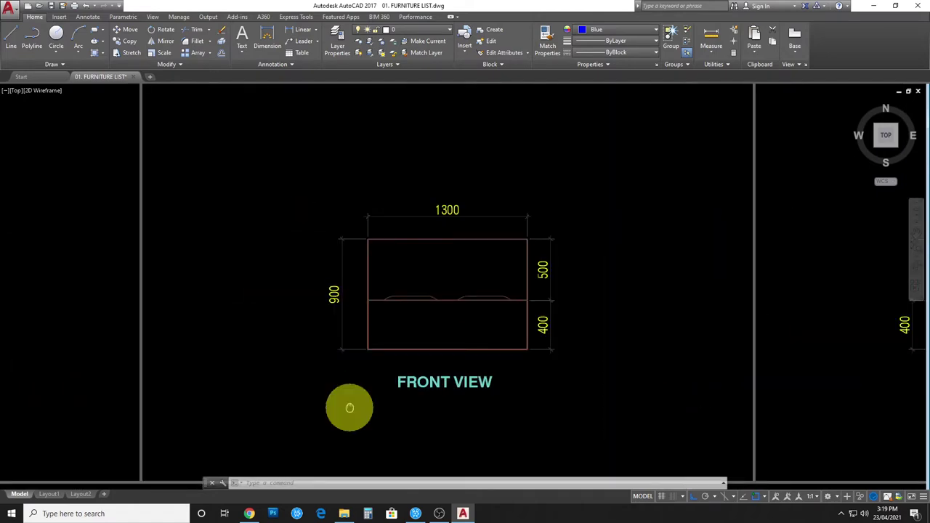
pyautogui.moveTo(888, 408); pyautogui.dragTo(642, 407, button='middle')
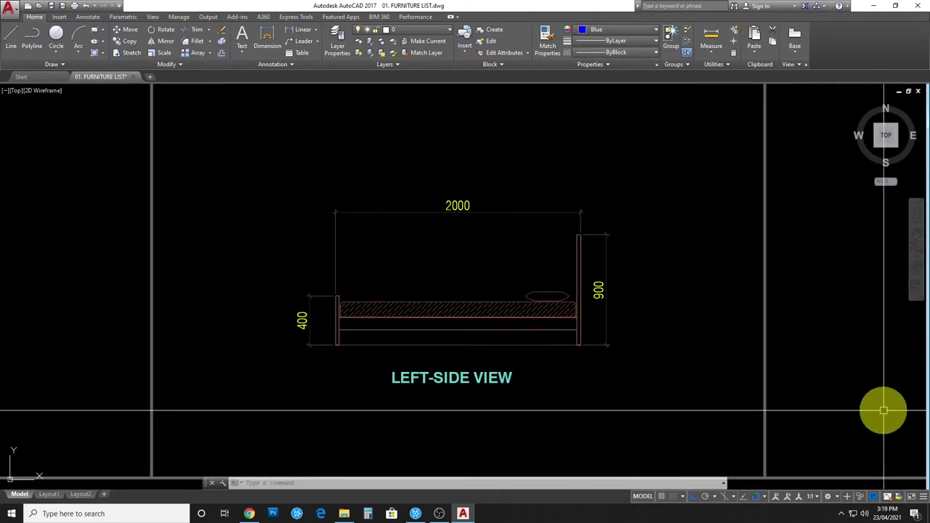
pyautogui.moveTo(883, 410); pyautogui.dragTo(536, 403, button='middle')
pyautogui.scroll(-5, 556, 393)
pyautogui.write('z')
pyautogui.press('Return')
pyautogui.click(477, 411)
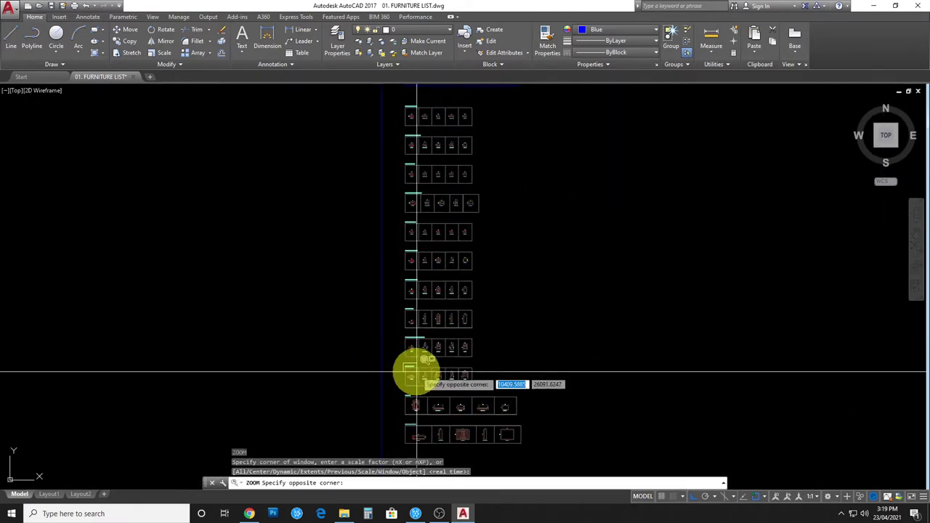
pyautogui.click(415, 373)
pyautogui.scroll(-4, 687, 352)
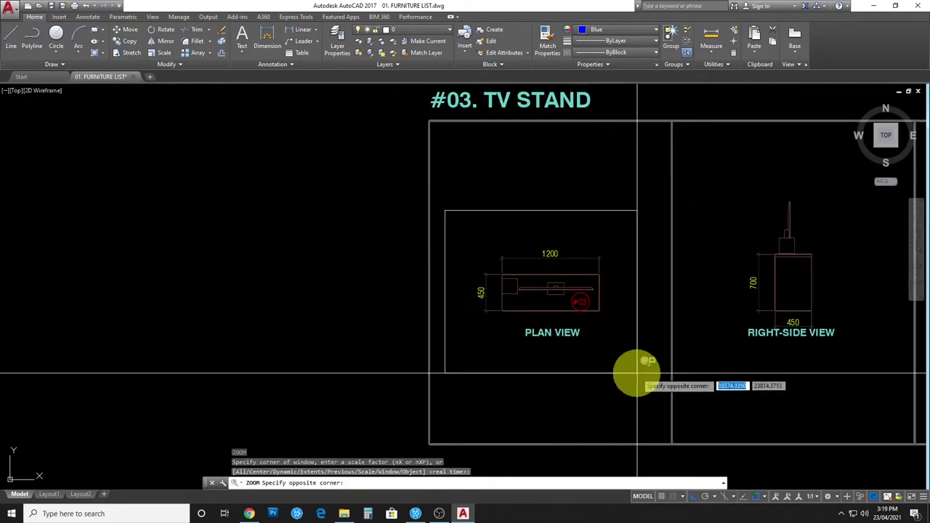
pyautogui.scroll(3, 652, 390)
pyautogui.scroll(-1, 642, 405)
pyautogui.moveTo(861, 369)
pyautogui.mouseDown(button='middle')
pyautogui.moveTo(571, 367)
pyautogui.moveTo(455, 397)
pyautogui.mouseUp(button='middle')
pyautogui.moveTo(670, 385); pyautogui.dragTo(286, 388, button='middle')
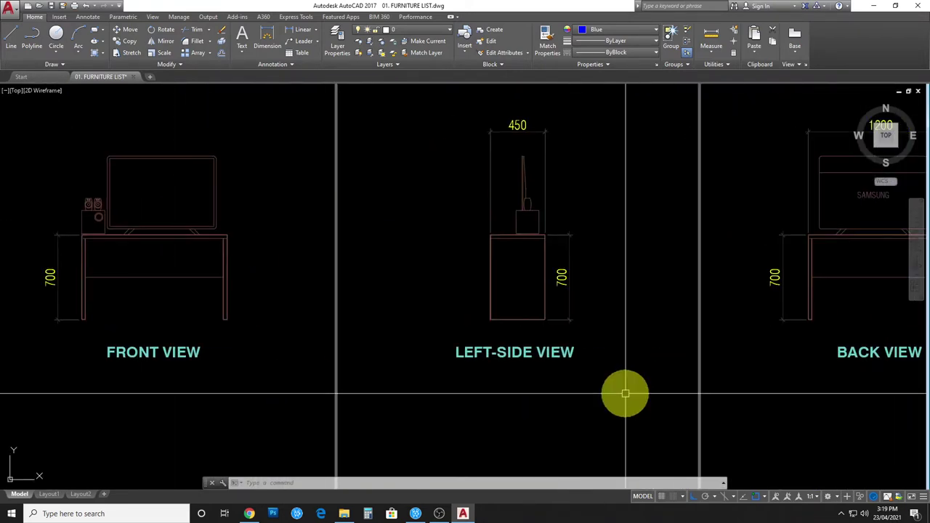
pyautogui.moveTo(625, 390); pyautogui.dragTo(147, 375, button='middle')
pyautogui.write('z')
pyautogui.press('Return')
pyautogui.scroll(-5, 499, 374)
pyautogui.click(399, 326)
pyautogui.scroll(5, 729, 346)
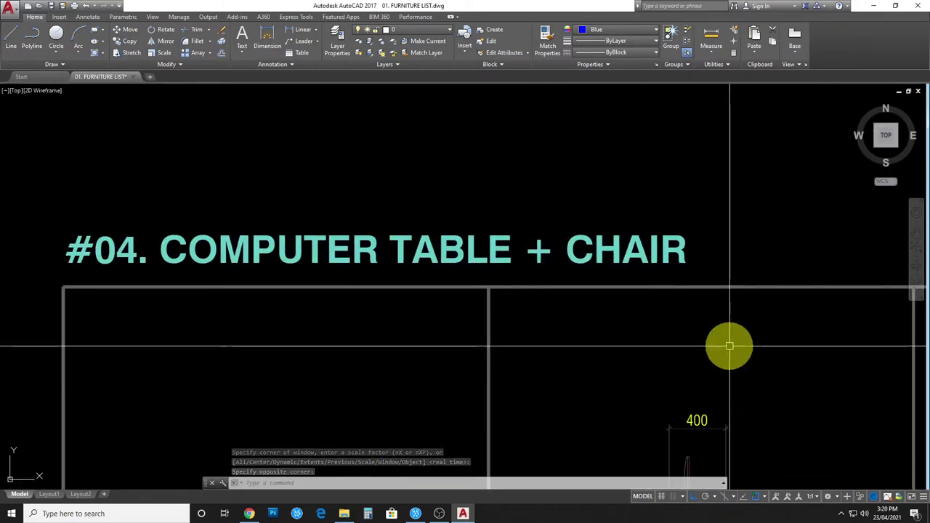
pyautogui.click(663, 367)
pyautogui.moveTo(632, 394); pyautogui.dragTo(213, 395, button='middle')
pyautogui.moveTo(642, 421); pyautogui.dragTo(179, 421, button='middle')
pyautogui.moveTo(596, 415); pyautogui.dragTo(253, 433, button='middle')
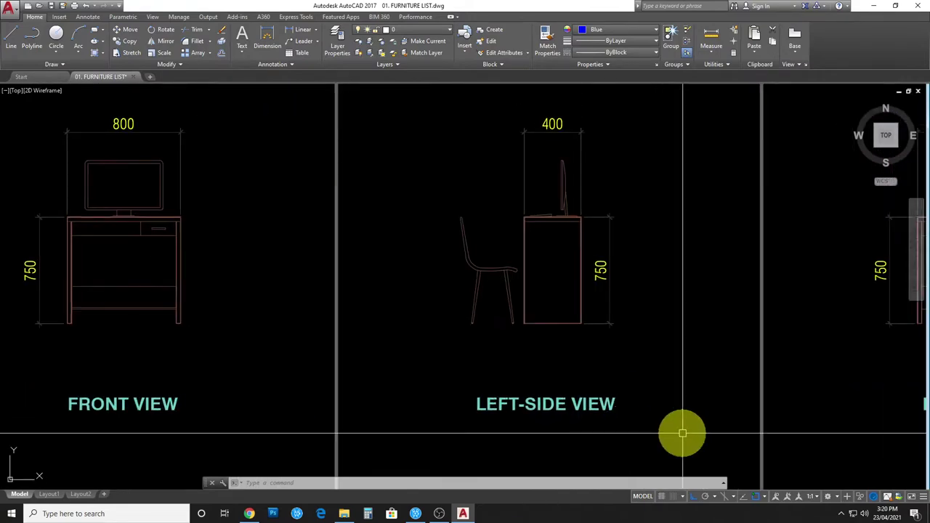
pyautogui.moveTo(682, 434); pyautogui.dragTo(305, 434, button='middle')
pyautogui.moveTo(741, 434); pyautogui.dragTo(586, 429, button='middle')
pyautogui.write('z')
pyautogui.press('Return')
pyautogui.scroll(-5, 411, 312)
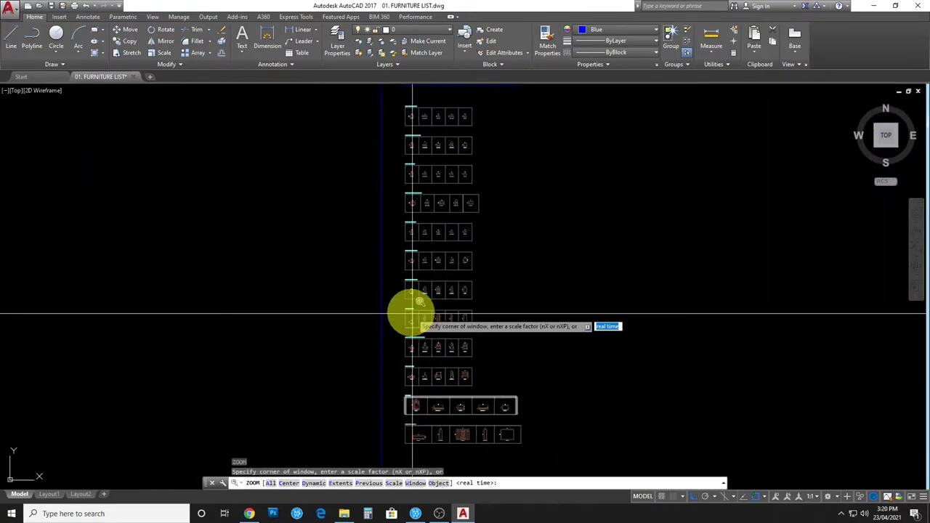
# - Frame the #05 SHELVES entry, pan across its plan, front, left-side and back views, then fit all
pyautogui.click(412, 315)
pyautogui.click(512, 412)
pyautogui.moveTo(645, 356)
pyautogui.mouseDown(button='middle')
pyautogui.moveTo(594, 114)
pyautogui.moveTo(575, 390)
pyautogui.mouseUp(button='middle')
pyautogui.moveTo(765, 374); pyautogui.dragTo(390, 398, button='middle')
pyautogui.scroll(-1, 389, 398)
pyautogui.moveTo(893, 400)
pyautogui.mouseDown(button='middle')
pyautogui.moveTo(618, 400)
pyautogui.moveTo(550, 421)
pyautogui.mouseUp(button='middle')
pyautogui.moveTo(759, 419); pyautogui.dragTo(700, 419, button='middle')
pyautogui.moveTo(857, 418); pyautogui.dragTo(614, 419, button='middle')
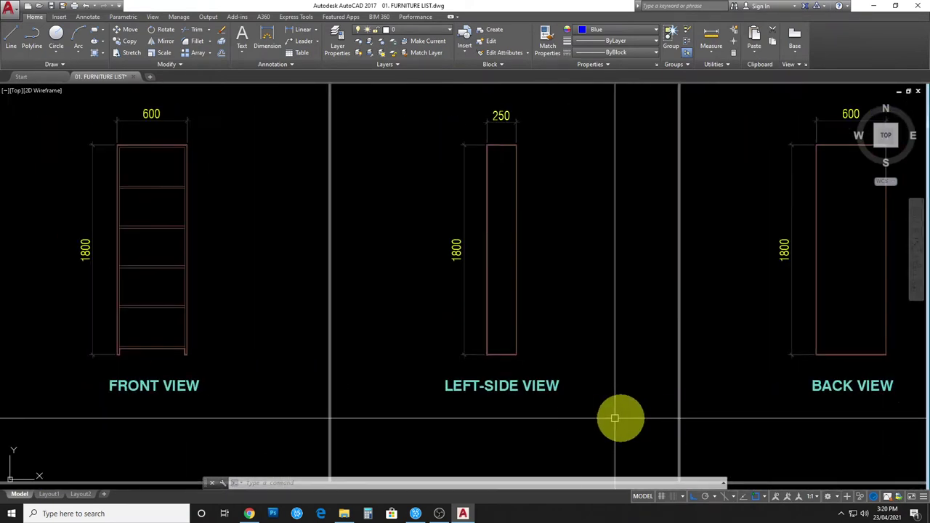
pyautogui.moveTo(908, 415); pyautogui.dragTo(588, 415, button='middle')
pyautogui.middleClick(588, 414)
pyautogui.middleClick(587, 415)
# - Zoom-window onto the #06 CHEST DRAWER entry and move down to its views
pyautogui.press('z')
pyautogui.press('Return')
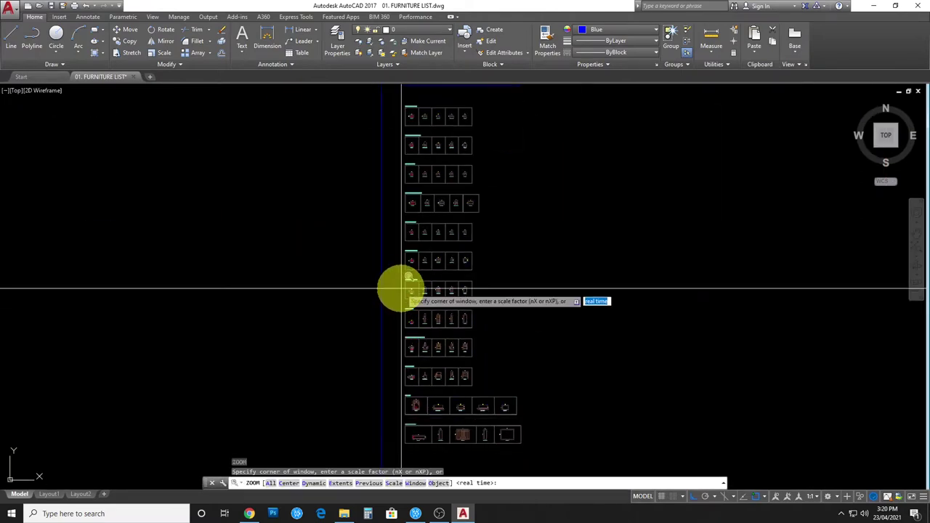
pyautogui.click(401, 276)
pyautogui.click(422, 286)
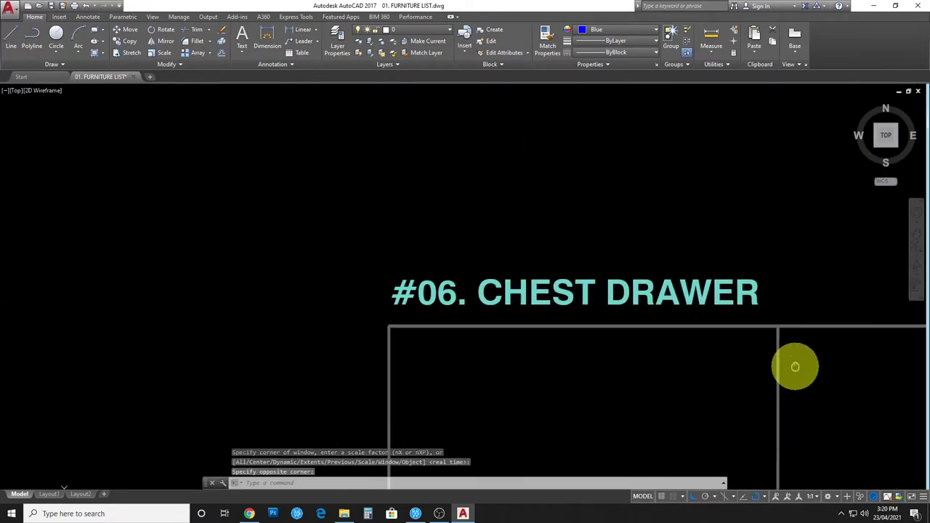
pyautogui.scroll(-3, 679, 336)
pyautogui.moveTo(679, 337); pyautogui.dragTo(622, 108, button='middle')
# - Enlarge the chest drawer plan view and pan through its right-side, front and left-side views
pyautogui.press('z')
pyautogui.press('Return')
pyautogui.click(415, 155)
pyautogui.click(556, 307)
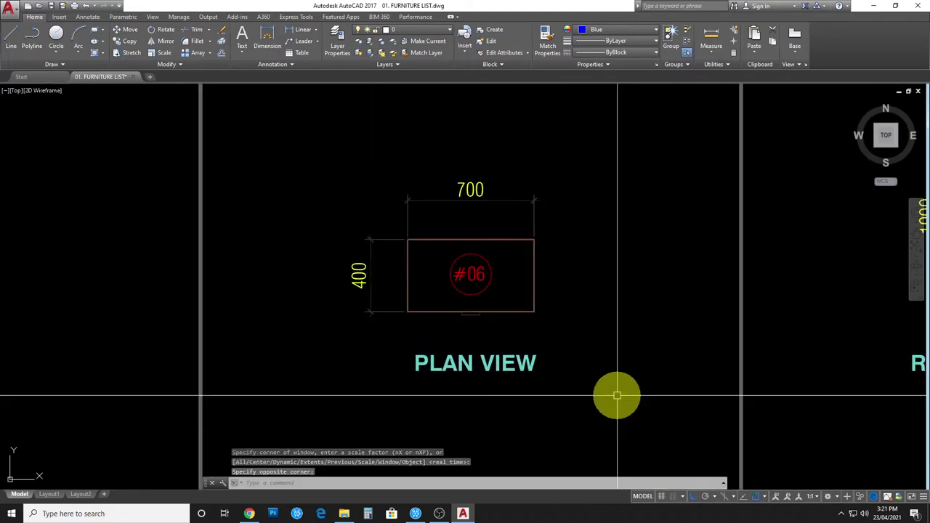
pyautogui.moveTo(693, 395); pyautogui.dragTo(199, 393, button='middle')
pyautogui.moveTo(627, 390); pyautogui.dragTo(131, 407, button='middle')
pyautogui.moveTo(658, 431); pyautogui.dragTo(243, 425, button='middle')
pyautogui.moveTo(818, 440); pyautogui.dragTo(531, 436, button='middle')
pyautogui.scroll(-5, 572, 429)
# - Frame the #07 STAND CABINET entry and pan across its plan, right-side, front and back views
pyautogui.press('z')
pyautogui.press('Return')
pyautogui.click(415, 250)
pyautogui.click(429, 263)
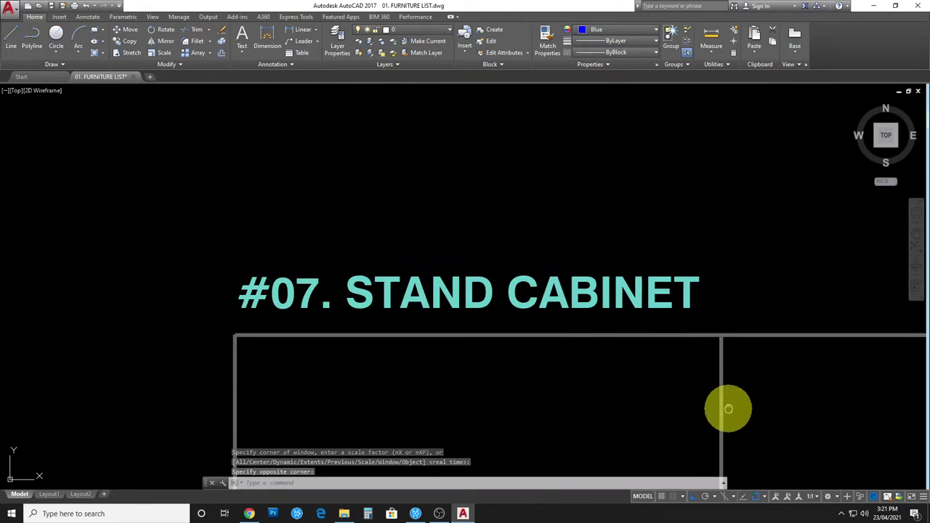
pyautogui.scroll(-4, 728, 408)
pyautogui.moveTo(627, 380); pyautogui.dragTo(355, 376, button='middle')
pyautogui.moveTo(923, 390); pyautogui.dragTo(716, 390, button='middle')
pyautogui.moveTo(881, 410); pyautogui.dragTo(391, 410, button='middle')
pyautogui.moveTo(824, 411); pyautogui.dragTo(498, 421, button='middle')
# - Frame the #08 NIGHT STAND entry and pan through its right-side, front and left-side views
pyautogui.press('z')
pyautogui.press('Return')
pyautogui.press('Return')
pyautogui.press('z')
pyautogui.press('Return')
pyautogui.click(415, 228)
pyautogui.click(454, 250)
pyautogui.moveTo(742, 353); pyautogui.dragTo(685, 305, button='middle')
pyautogui.scroll(-1, 618, 342)
pyautogui.moveTo(712, 349); pyautogui.dragTo(641, 401, button='middle')
pyautogui.scroll(1, 642, 401)
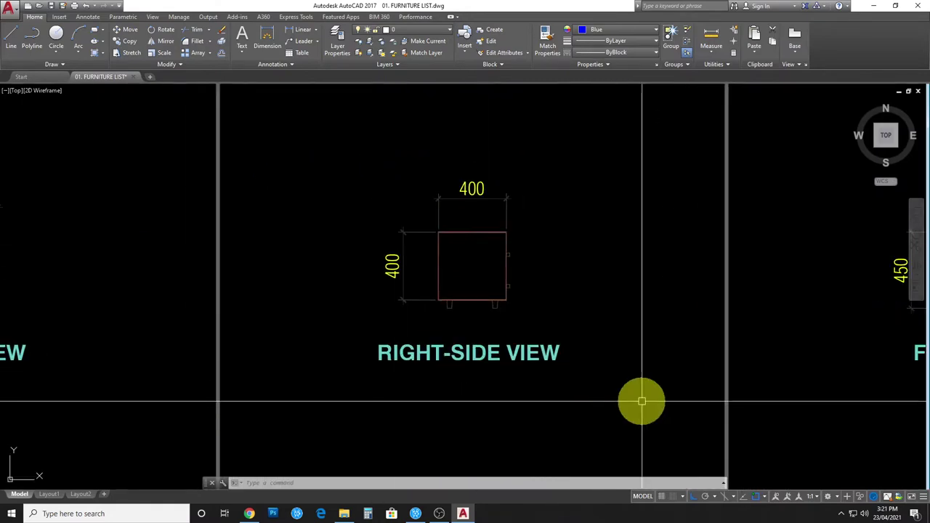
pyautogui.moveTo(879, 395); pyautogui.dragTo(642, 401, button='middle')
pyautogui.moveTo(872, 399); pyautogui.dragTo(634, 405, button='middle')
pyautogui.moveTo(832, 396); pyautogui.dragTo(664, 394, button='middle')
# - Zoom to extents, then zoom-window onto the #09 SOFA CHAIR (DOUBLE) title
pyautogui.press('z')
pyautogui.press('Return')
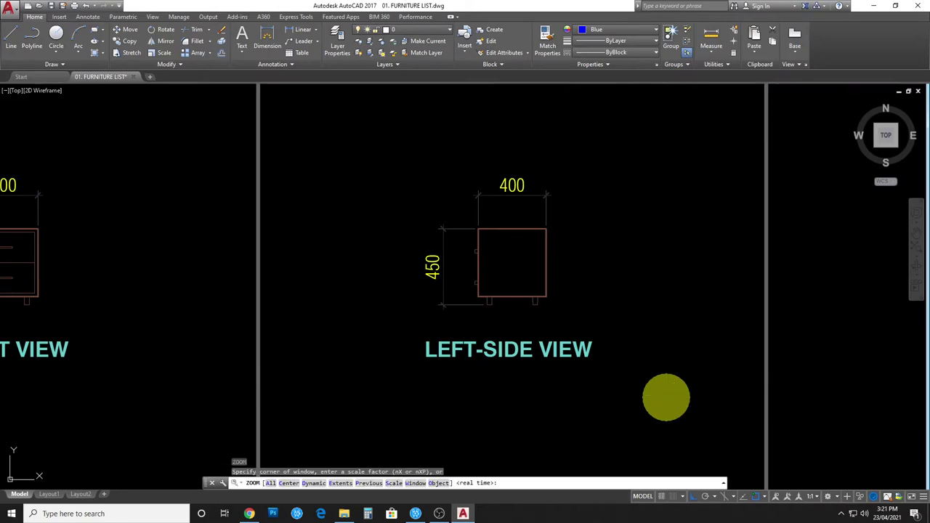
pyautogui.press('e')
pyautogui.press('Return')
pyautogui.press('z')
pyautogui.press('Return')
pyautogui.click(402, 188)
pyautogui.click(421, 196)
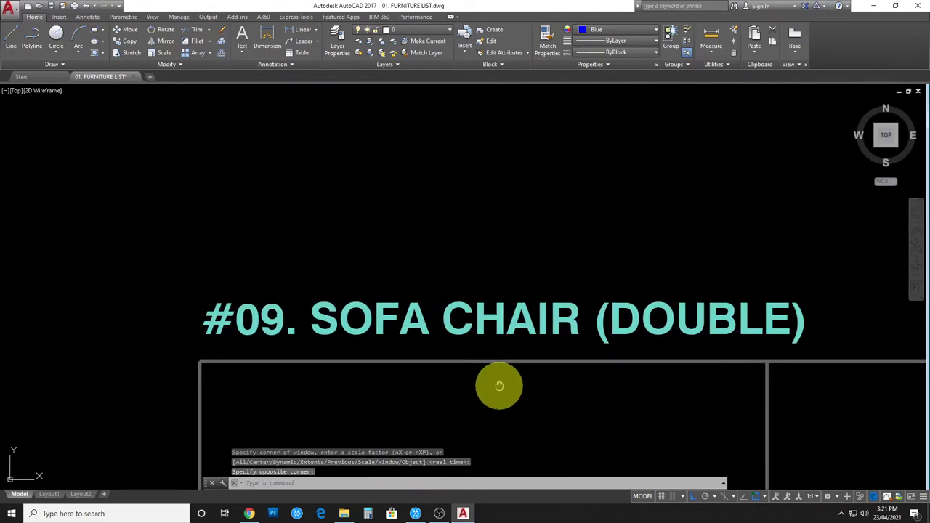
# - Pan across the double sofa chair's plan, side and front views
pyautogui.moveTo(567, 363)
pyautogui.mouseDown(button='middle')
pyautogui.moveTo(596, 388)
pyautogui.moveTo(322, 339)
pyautogui.mouseUp(button='middle')
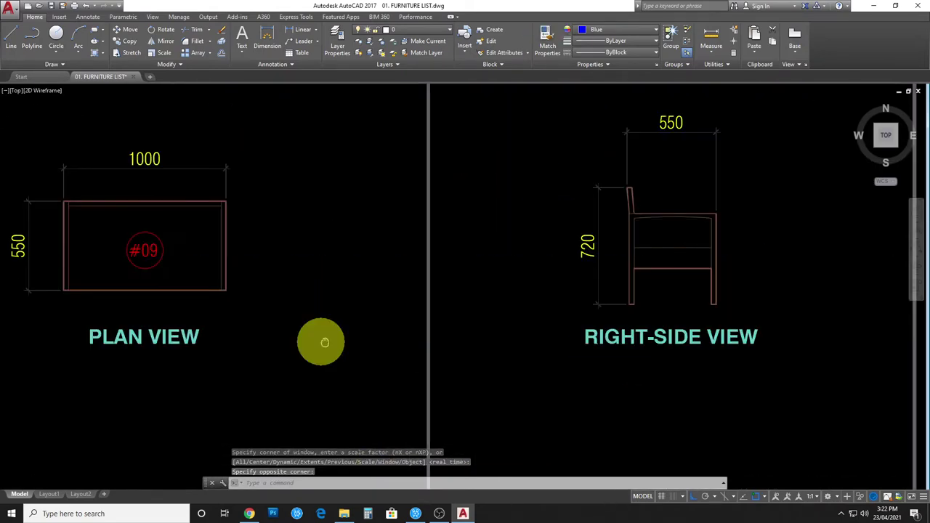
pyautogui.moveTo(643, 390)
pyautogui.mouseDown(button='middle')
pyautogui.moveTo(779, 409)
pyautogui.moveTo(403, 420)
pyautogui.mouseUp(button='middle')
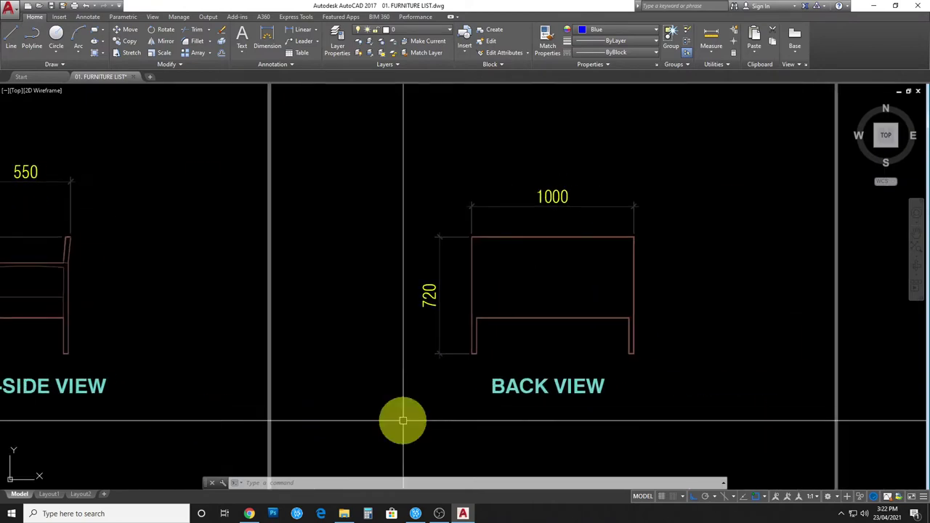
pyautogui.scroll(-10, 699, 422)
# - Zoom-window onto the #10 SIDE TABLE sheet and pan across its views
pyautogui.write('z')
pyautogui.press('Return')
pyautogui.click(405, 182)
pyautogui.click(510, 237)
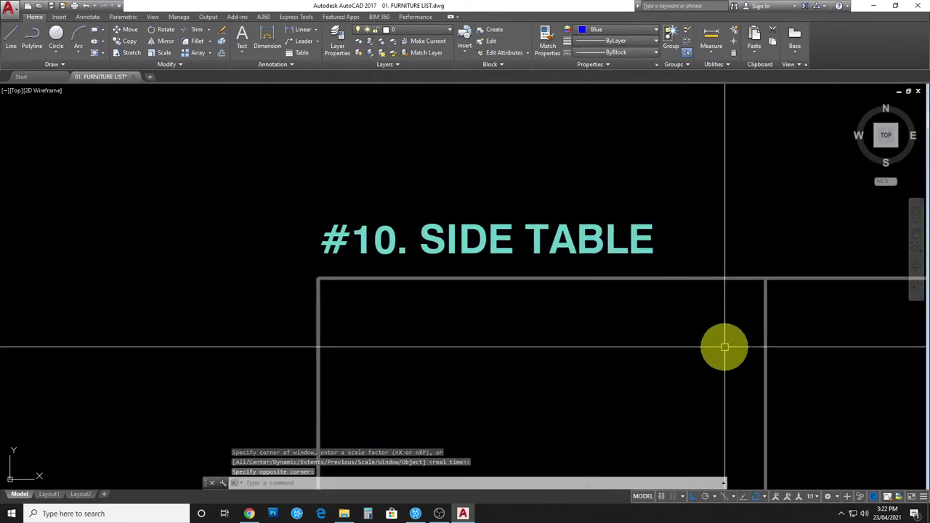
pyautogui.moveTo(724, 347)
pyautogui.mouseDown(button='middle')
pyautogui.moveTo(595, 327)
pyautogui.moveTo(161, 351)
pyautogui.mouseUp(button='middle')
pyautogui.moveTo(822, 369)
pyautogui.mouseDown(button='middle')
pyautogui.moveTo(797, 353)
pyautogui.moveTo(616, 358)
pyautogui.moveTo(612, 395)
pyautogui.mouseUp(button='middle')
# - Zoom to extents, frame the #11 SOFA CHAIR (SINGLE) sheet and pan over its plan and front views
pyautogui.press('z')
pyautogui.press('Return')
pyautogui.press('e')
pyautogui.press('Return')
pyautogui.press('z')
pyautogui.press('Return')
pyautogui.click(392, 130)
pyautogui.click(430, 145)
pyautogui.moveTo(721, 418)
pyautogui.mouseDown(button='middle')
pyautogui.moveTo(504, 276)
pyautogui.moveTo(830, 357)
pyautogui.moveTo(479, 351)
pyautogui.mouseUp(button='middle')
pyautogui.moveTo(760, 360); pyautogui.dragTo(522, 363, button='middle')
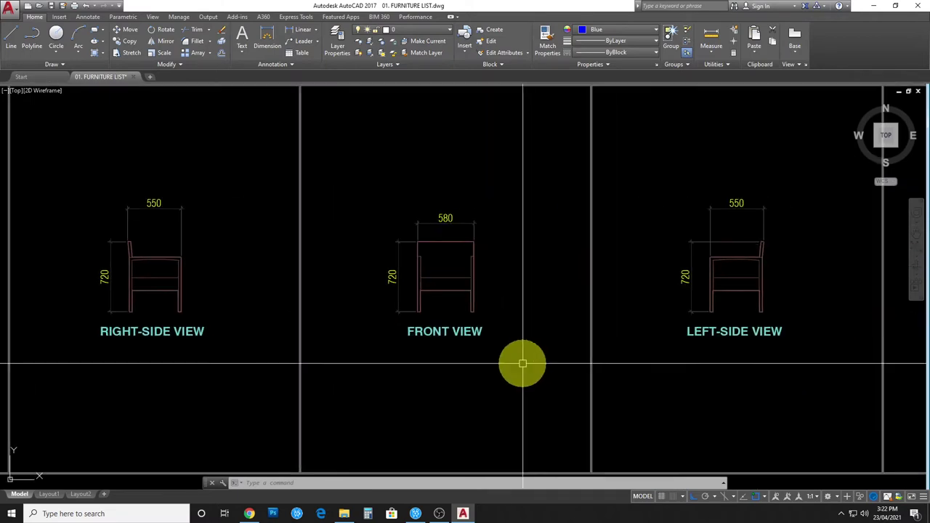
pyautogui.moveTo(806, 364); pyautogui.dragTo(674, 356, button='middle')
# - Zoom into the #12 plan view and pan through its right-side, front, left-side and back views
pyautogui.press('z')
pyautogui.press('Return')
pyautogui.scroll(-2, 579, 353)
pyautogui.scroll(-10, 579, 353)
pyautogui.click(400, 102)
pyautogui.scroll(10, 571, 342)
pyautogui.scroll(-3, 697, 338)
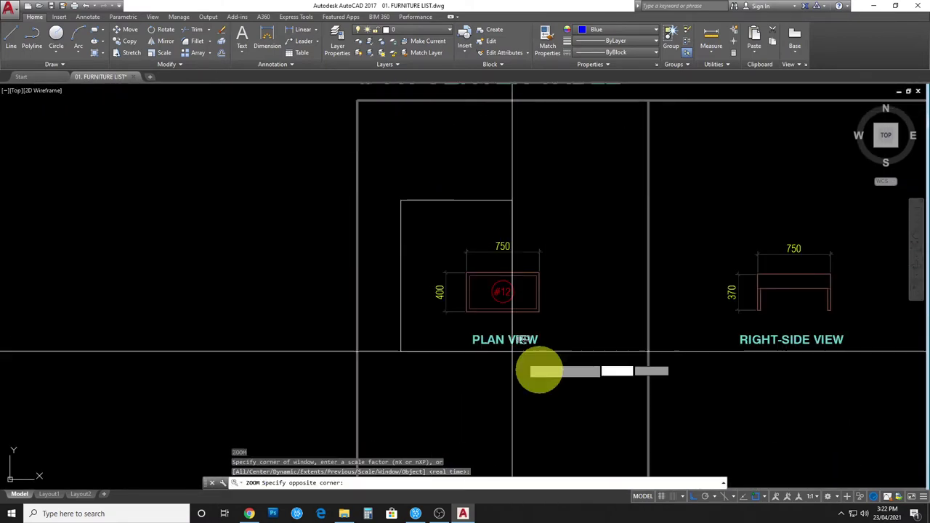
pyautogui.click(528, 369)
pyautogui.moveTo(604, 395); pyautogui.dragTo(531, 394, button='middle')
pyautogui.moveTo(763, 407); pyautogui.dragTo(658, 421, button='middle')
pyautogui.moveTo(755, 349); pyautogui.dragTo(600, 339, button='middle')
pyautogui.moveTo(727, 407); pyautogui.dragTo(604, 412, button='middle')
# - Zoom Extents to bring the entire furniture list back on screen
pyautogui.press('z')
pyautogui.press('Return')
pyautogui.press('e')
pyautogui.press('Return')
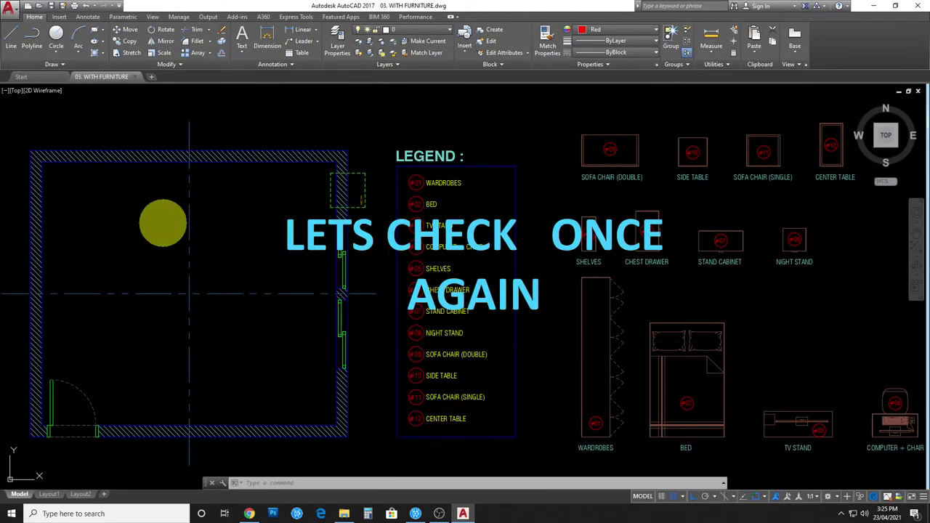
# - Cancel the zoom and centre the empty room and its legend in view
pyautogui.press('z')
pyautogui.press('Return')
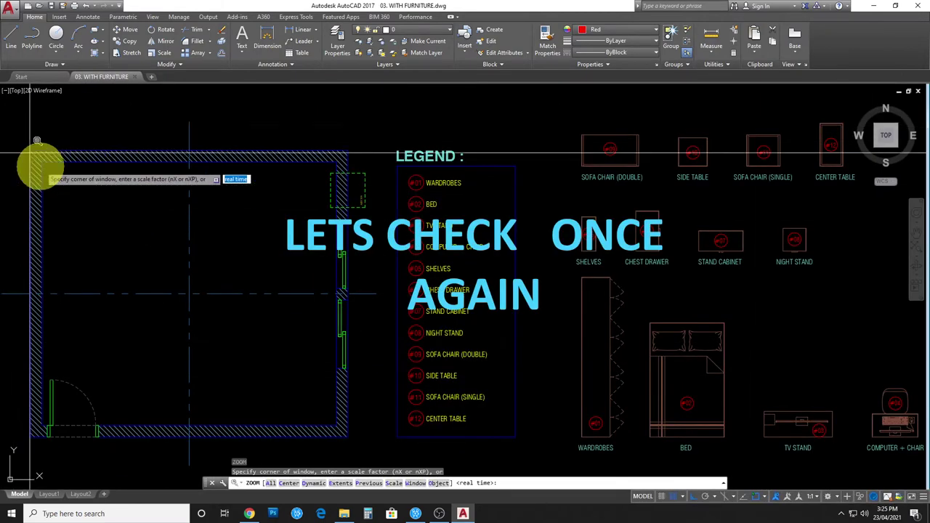
pyautogui.press('Escape')
pyautogui.moveTo(196, 293)
pyautogui.mouseDown(button='middle')
pyautogui.moveTo(452, 297)
pyautogui.moveTo(453, 266)
pyautogui.moveTo(342, 276)
pyautogui.mouseUp(button='middle')
pyautogui.scroll(2, 573, 203)
pyautogui.scroll(2, 557, 170)
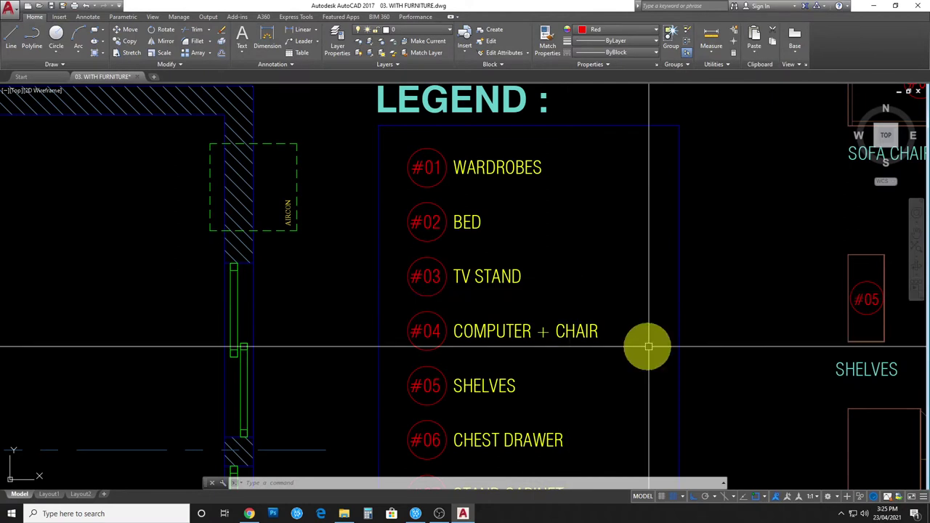
# - Pan down the legend through items #04 to #12
pyautogui.moveTo(622, 347); pyautogui.dragTo(619, 144, button='middle')
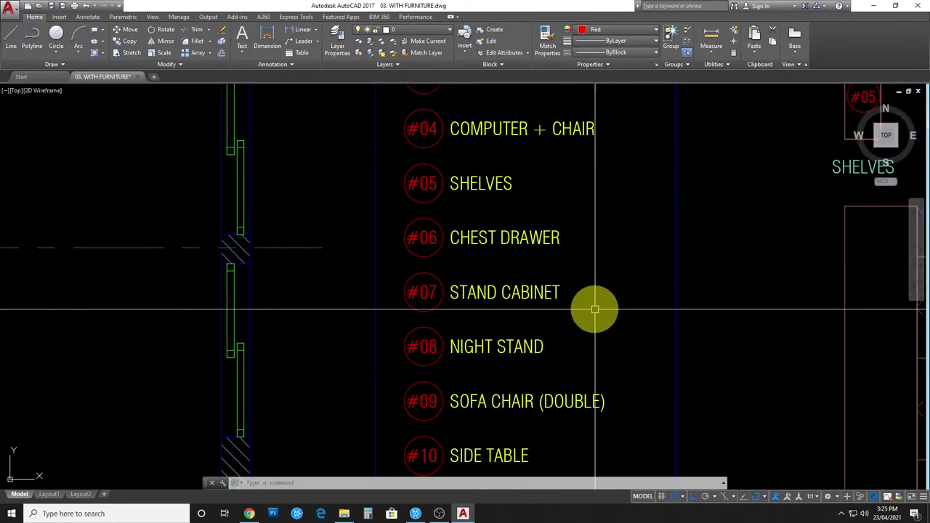
pyautogui.moveTo(587, 363); pyautogui.dragTo(577, 151, button='middle')
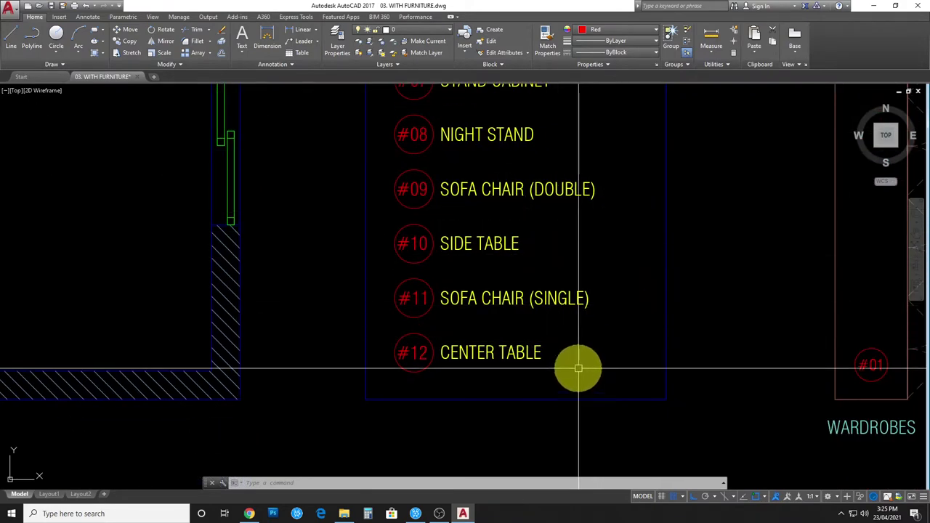
pyautogui.scroll(-2, 577, 360)
pyautogui.scroll(-2, 577, 356)
pyautogui.scroll(3, 595, 382)
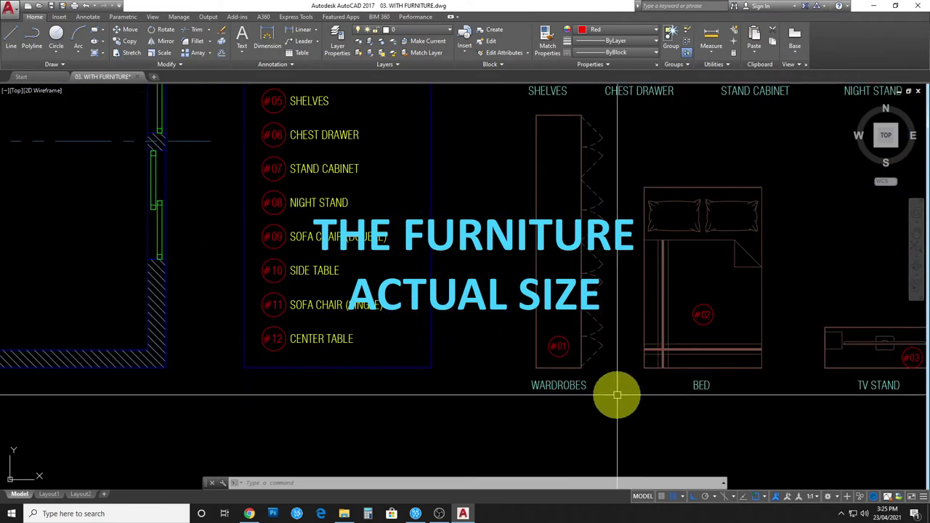
# - Pan over COMPUTER + CHAIR, the sofa chairs and tables row, and the #12 CENTER TABLE block
pyautogui.moveTo(689, 210); pyautogui.dragTo(421, 237, button='middle')
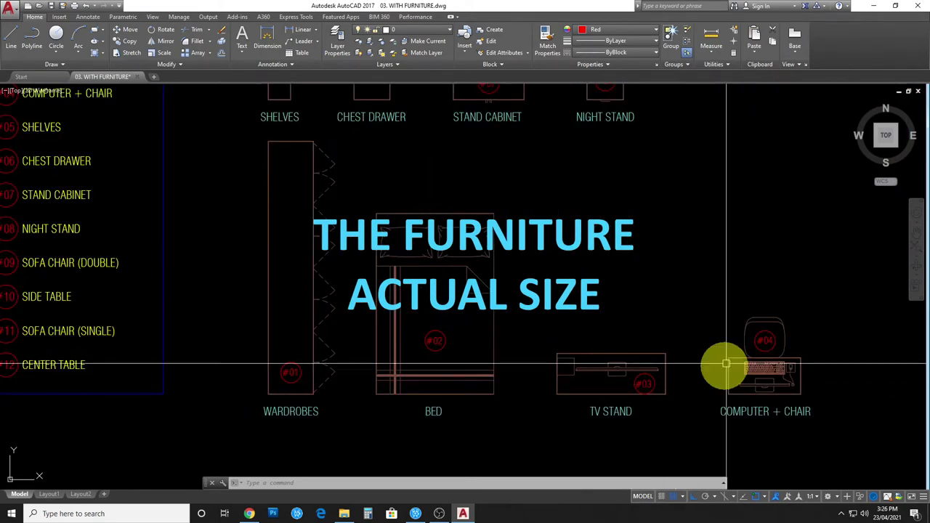
pyautogui.scroll(2, 316, 168)
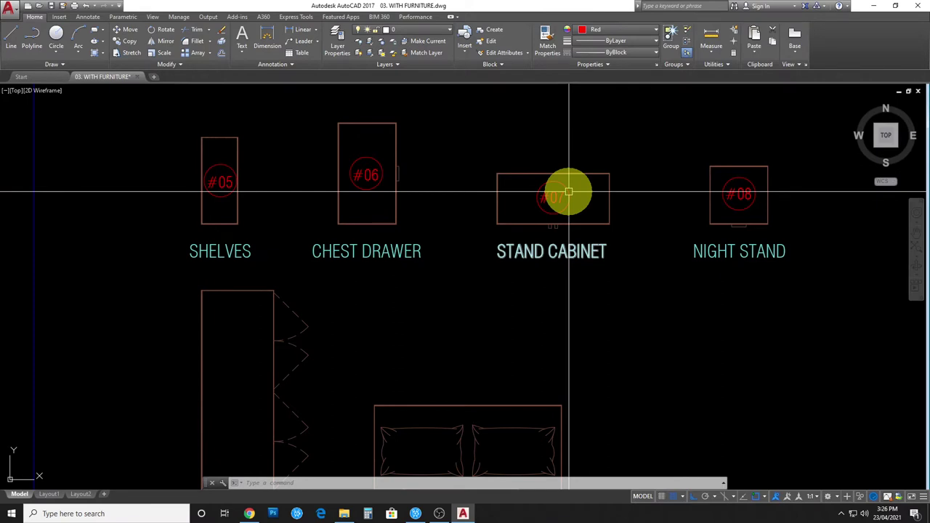
pyautogui.moveTo(569, 192); pyautogui.dragTo(607, 449, button='middle')
pyautogui.moveTo(743, 285); pyautogui.dragTo(552, 191, button='middle')
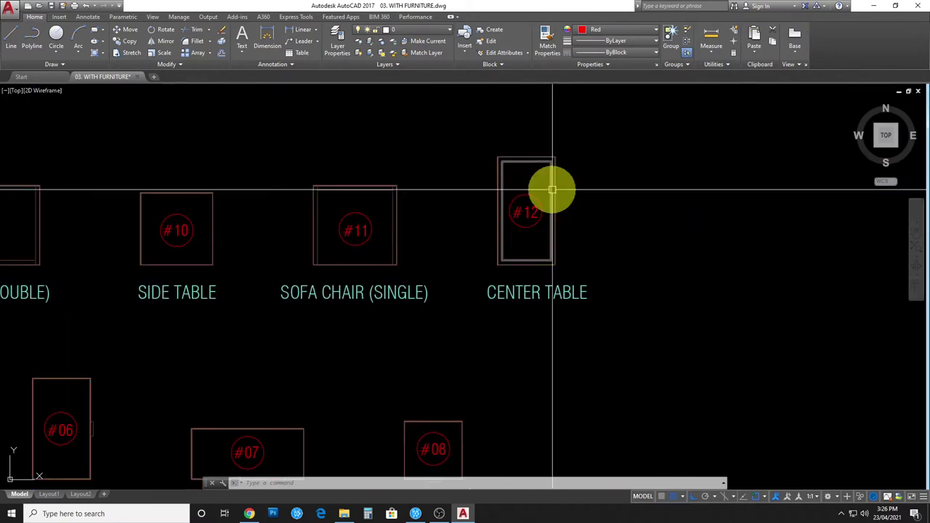
pyautogui.scroll(-6, 654, 368)
pyautogui.click(654, 371)
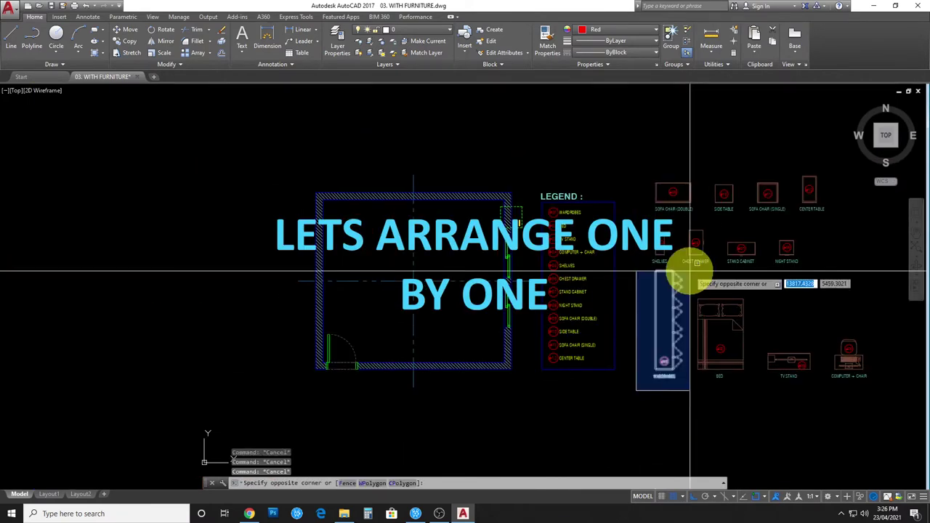
# - Move the #01 wardrobe block into the room against the right wall
pyautogui.click(680, 278)
pyautogui.moveTo(653, 332); pyautogui.dragTo(426, 280)
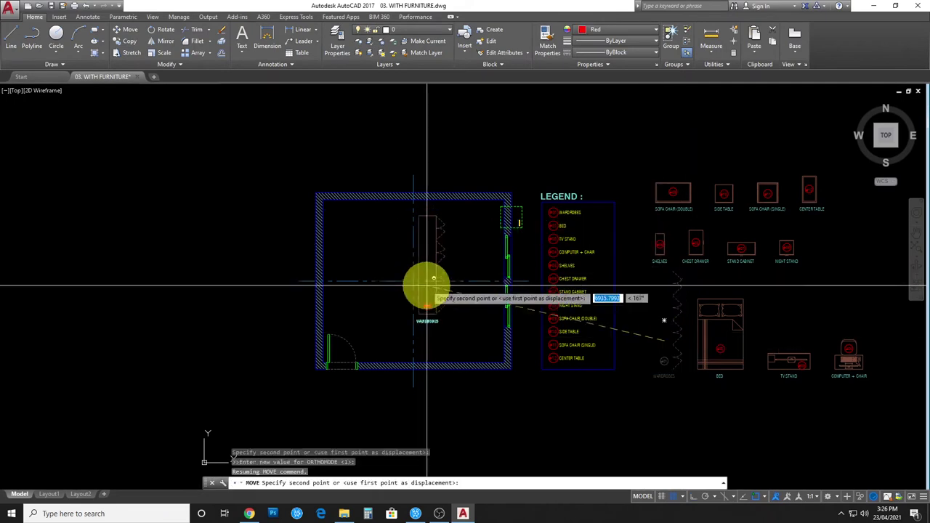
pyautogui.click(504, 369)
pyautogui.write('m')
pyautogui.press('Return')
pyautogui.click(604, 415)
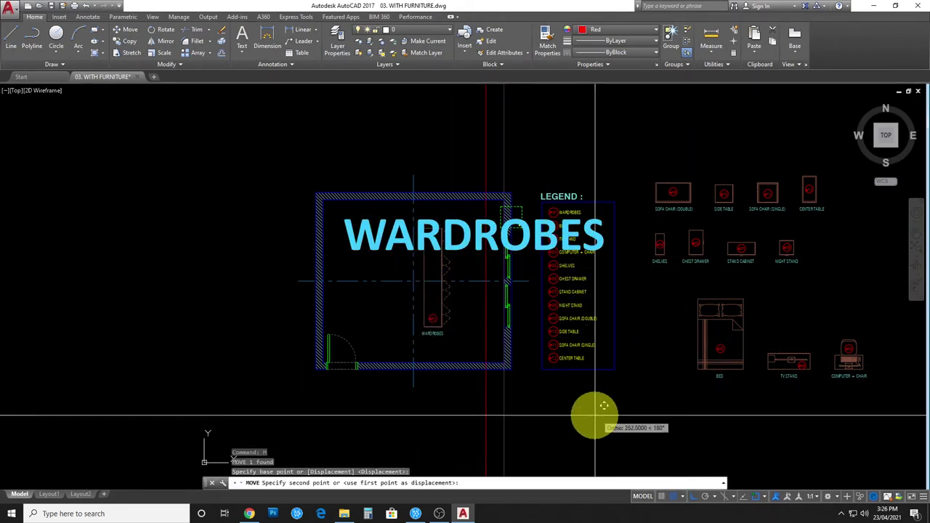
pyautogui.write('10')
pyautogui.press('Return')
pyautogui.scroll(2, 460, 218)
pyautogui.scroll(2, 431, 276)
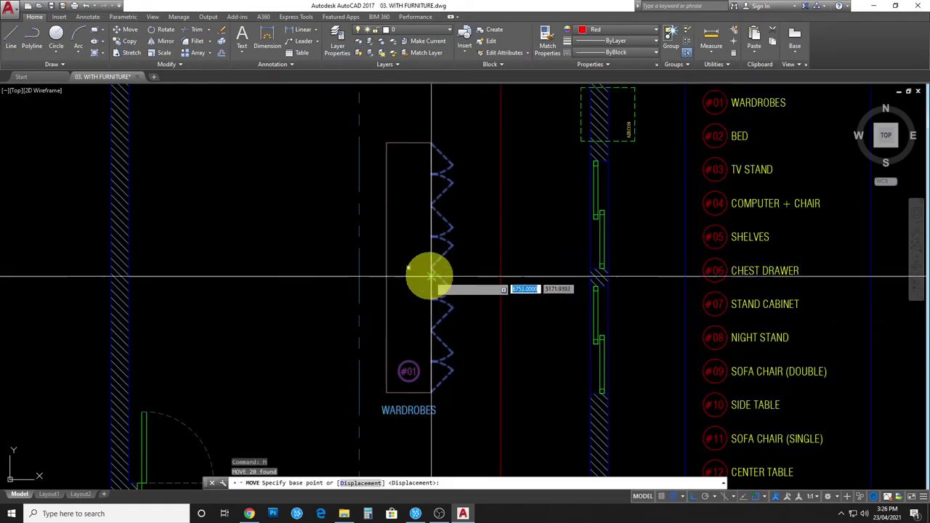
pyautogui.click(431, 270)
# - Scale down the WALK-IN CLOSET label beside the wardrobe
pyautogui.write('sc')
pyautogui.press('Return')
pyautogui.click(480, 270)
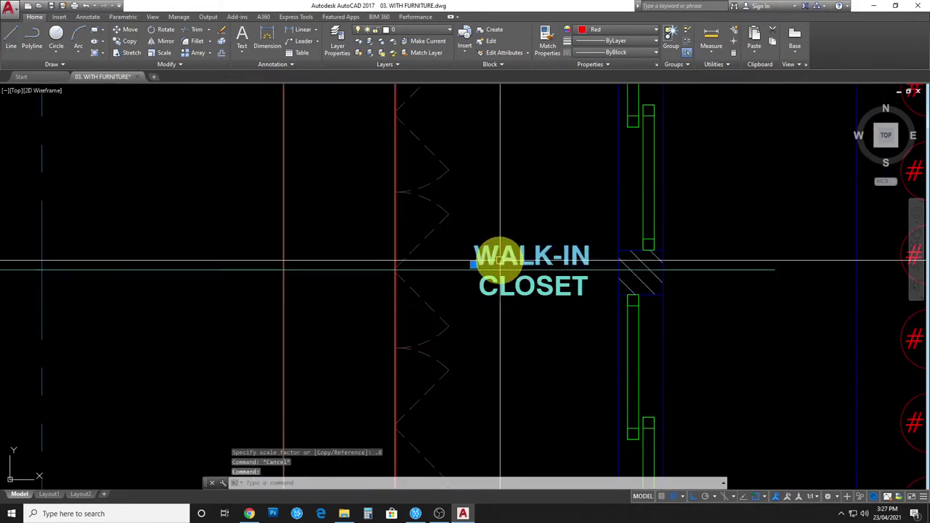
pyautogui.click(498, 284)
pyautogui.press('Escape')
# - Match the WALK-IN CLOSET label's properties onto the neighbouring objects
pyautogui.scroll(-3, 567, 290)
pyautogui.scroll(2, 528, 250)
pyautogui.scroll(1, 528, 250)
pyautogui.write('ma')
pyautogui.press('Return')
pyautogui.click(515, 263)
pyautogui.scroll(-3, 515, 266)
pyautogui.click(494, 301)
pyautogui.click(465, 263)
pyautogui.press('Escape')
pyautogui.scroll(2, 585, 361)
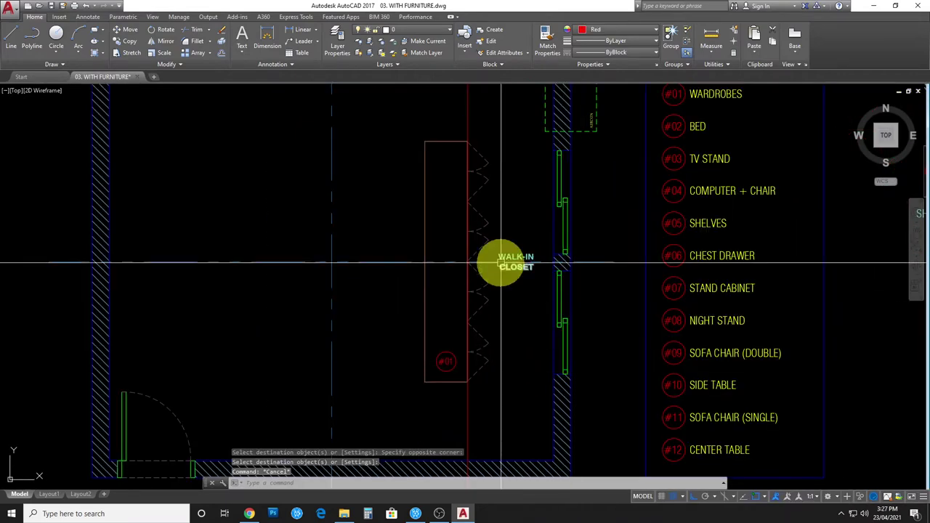
pyautogui.scroll(1, 508, 278)
pyautogui.scroll(-1, 535, 361)
# - Check the wardrobe clearance with a 915 linear dimension
pyautogui.write('dli')
pyautogui.press('Return')
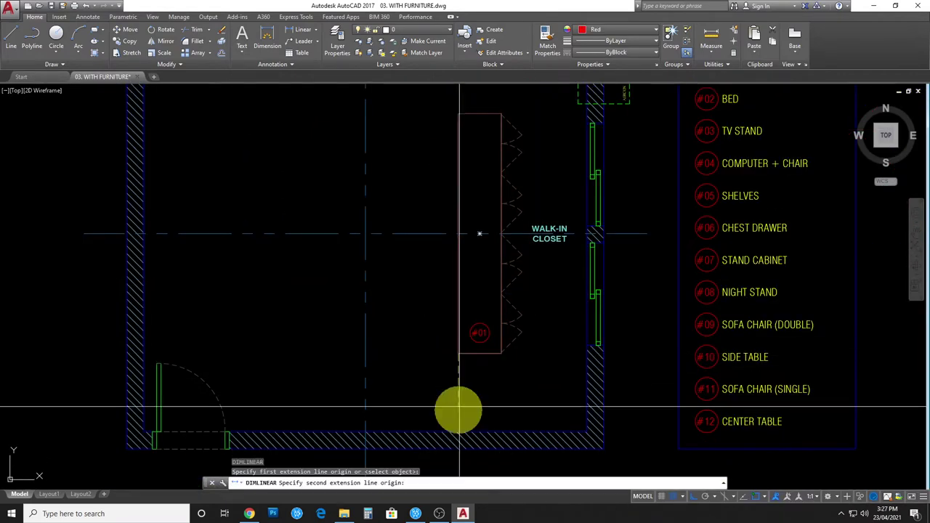
pyautogui.click(458, 433)
pyautogui.moveTo(463, 286); pyautogui.dragTo(467, 373, button='middle')
pyautogui.press('Return')
pyautogui.press('Escape')
pyautogui.press('Escape')
pyautogui.scroll(-3, 537, 277)
pyautogui.scroll(1, 674, 374)
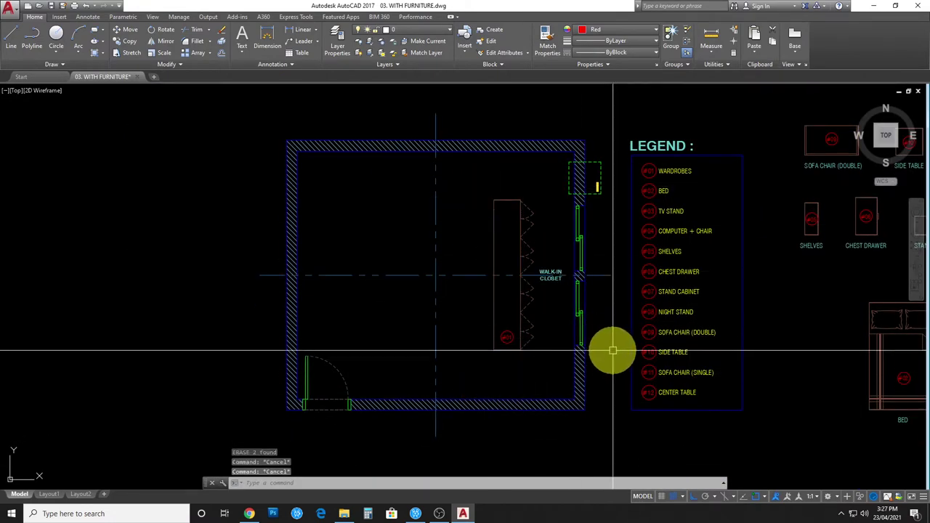
pyautogui.moveTo(675, 369); pyautogui.dragTo(429, 347, button='middle')
# - Move the #02 bed block from the samples into the room
pyautogui.click(695, 400)
pyautogui.click(707, 378)
pyautogui.press('m')
pyautogui.press('Return')
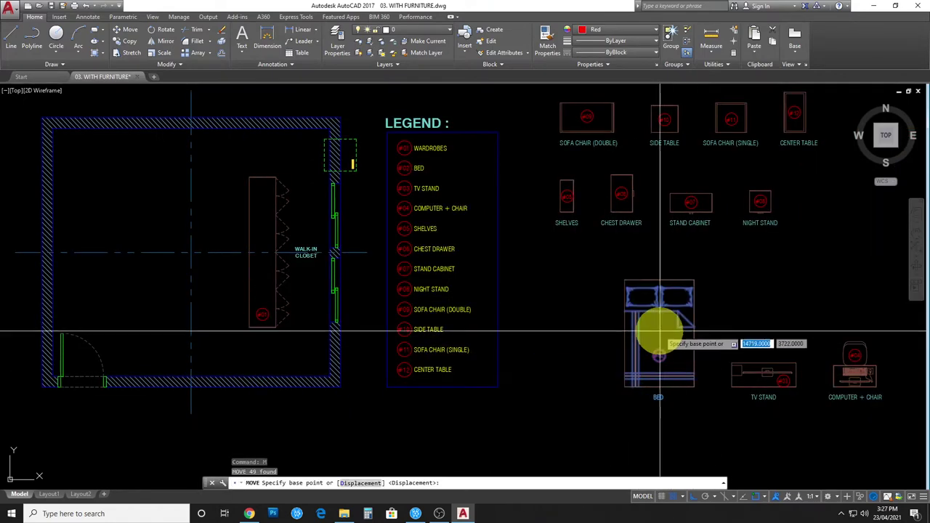
pyautogui.click(649, 326)
pyautogui.moveTo(150, 273); pyautogui.dragTo(450, 291, button='middle')
pyautogui.click(432, 266)
pyautogui.press('Escape')
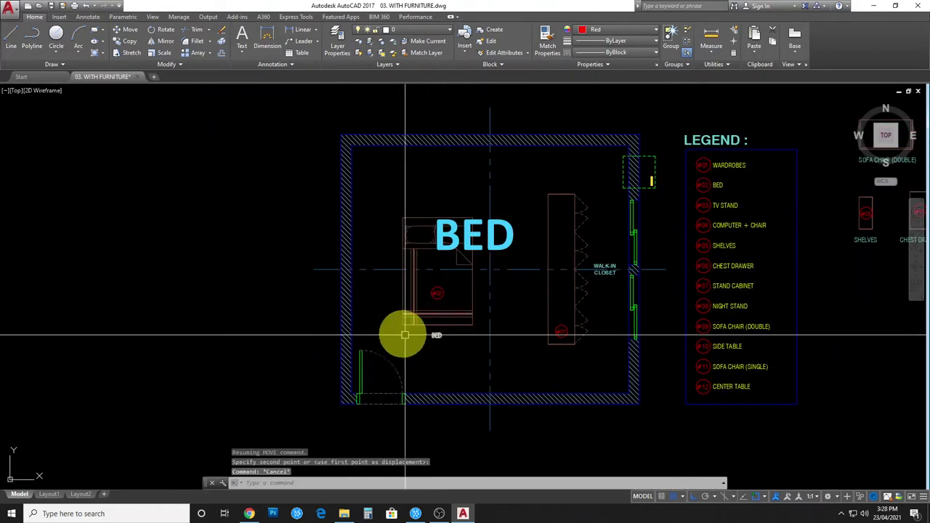
# - Reposition the bed beside the wardrobe, shifting it 30 units into place
pyautogui.click(498, 241)
pyautogui.moveTo(453, 353); pyautogui.dragTo(529, 239)
pyautogui.press('m')
pyautogui.press('Return')
pyautogui.click(506, 300)
pyautogui.click(543, 274)
pyautogui.click(406, 231)
pyautogui.click(565, 316)
pyautogui.press('m')
pyautogui.press('Return')
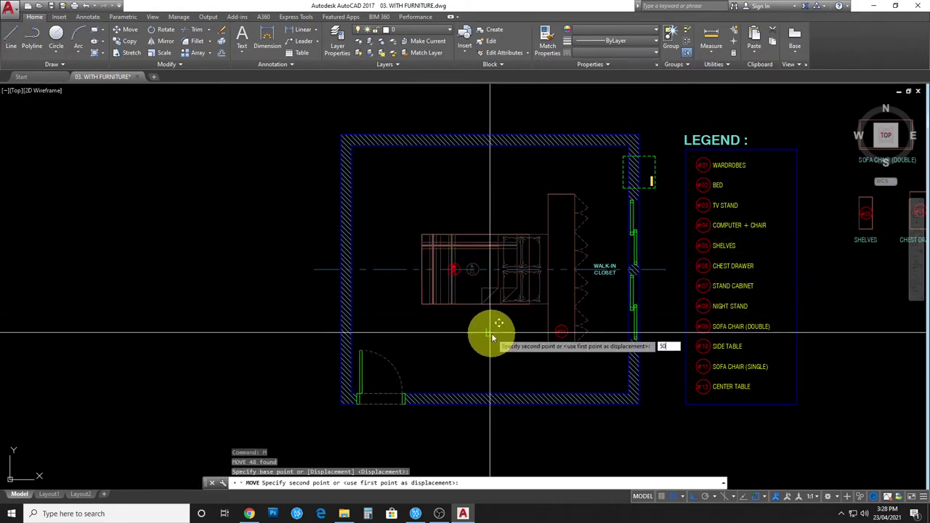
pyautogui.press('Return')
pyautogui.press('Escape')
# - Turn the #02 tag upright and paste a BED label beneath the bed
pyautogui.scroll(4, 487, 316)
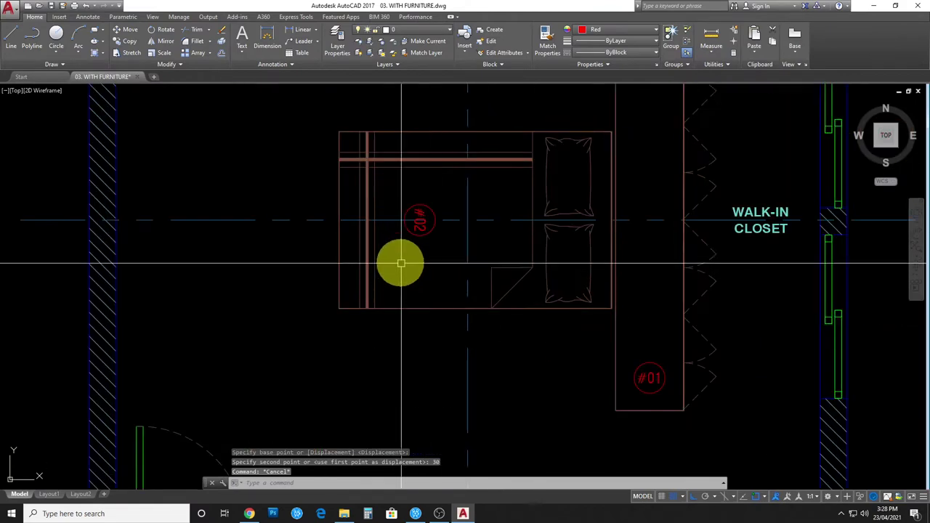
pyautogui.click(419, 220)
pyautogui.write('ro')
pyautogui.press('Return')
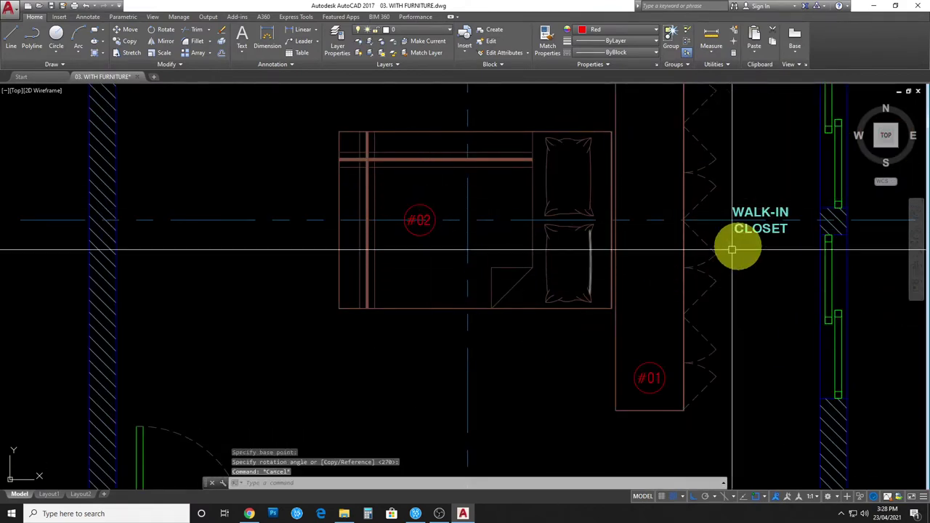
pyautogui.hotkey('ctrl', 'v')
pyautogui.scroll(2, 438, 230)
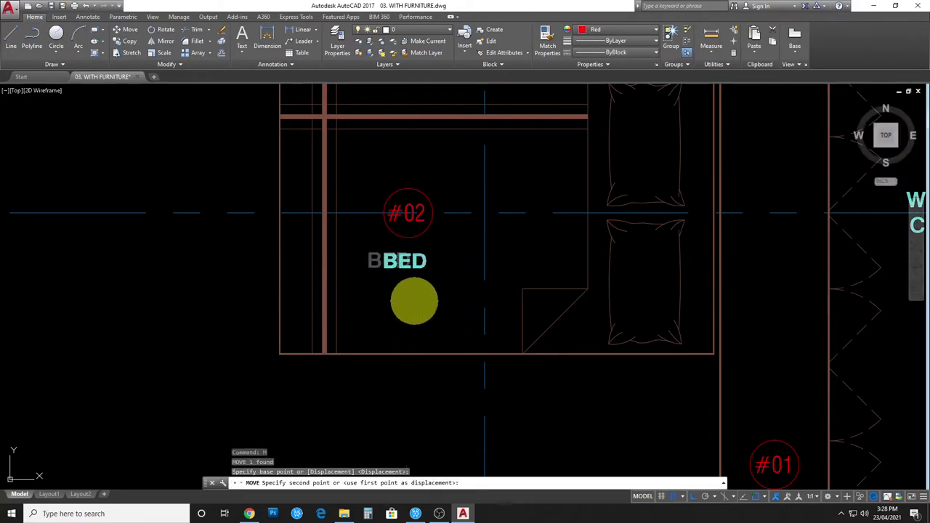
pyautogui.press('Escape')
pyautogui.scroll(-3, 497, 320)
pyautogui.scroll(-3, 542, 373)
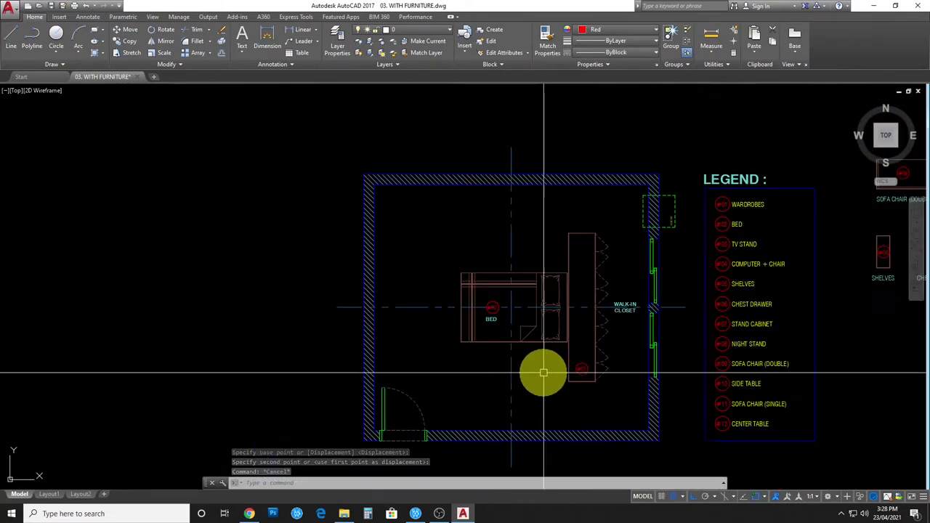
pyautogui.scroll(3, 532, 215)
# - Select the TV stand sample and its label among the furniture samples
pyautogui.moveTo(639, 262); pyautogui.dragTo(514, 264, button='middle')
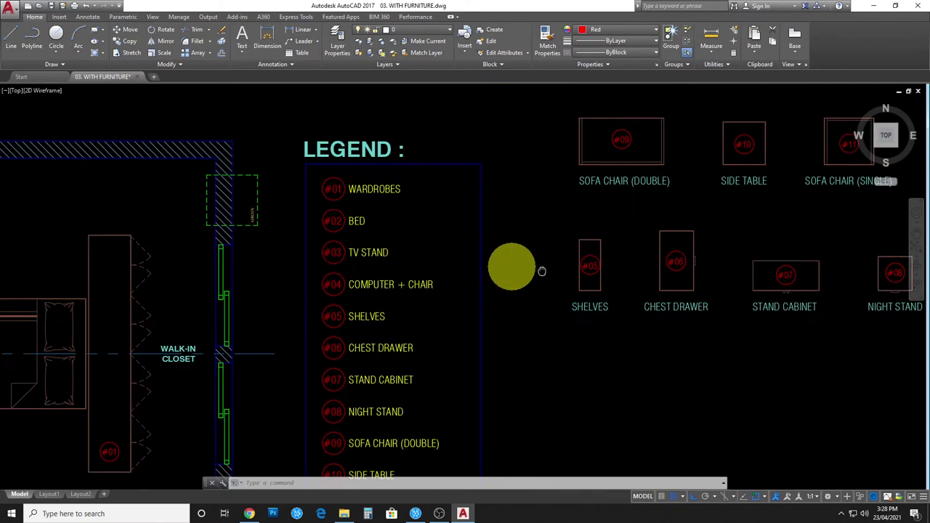
pyautogui.moveTo(846, 487); pyautogui.dragTo(514, 272, button='middle')
pyautogui.click(483, 272)
pyautogui.click(611, 372)
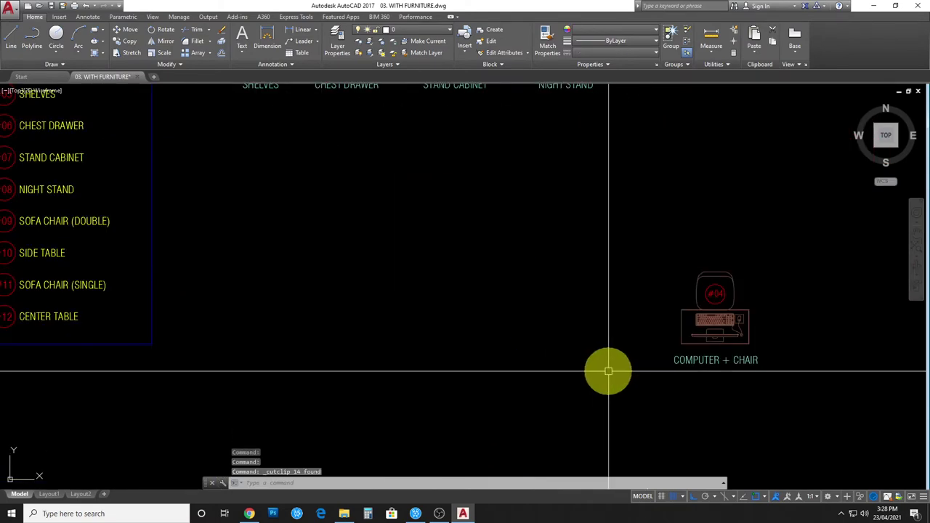
# - Paste the TV stand into the room and rotate it 90 degrees
pyautogui.scroll(-3, 608, 371)
pyautogui.hotkey('ctrl', 'v')
pyautogui.scroll(3, 347, 307)
pyautogui.press('Escape')
pyautogui.moveTo(270, 218); pyautogui.dragTo(409, 311)
pyautogui.write('ro')
pyautogui.click(373, 193)
pyautogui.click(388, 346)
# - Move the TV stand 30 units off the left wall and set its TV label
pyautogui.write('m')
pyautogui.press('Return')
pyautogui.click(342, 279)
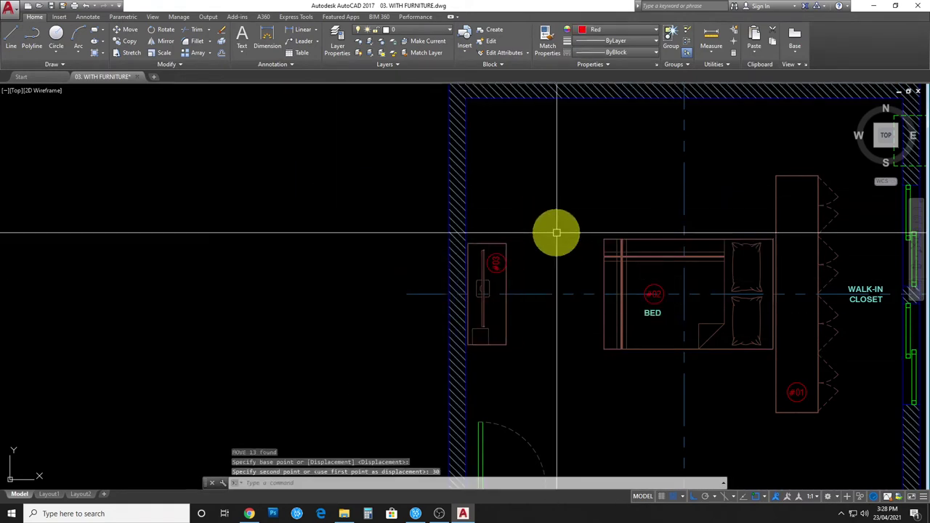
pyautogui.press('Return')
pyautogui.scroll(3, 523, 262)
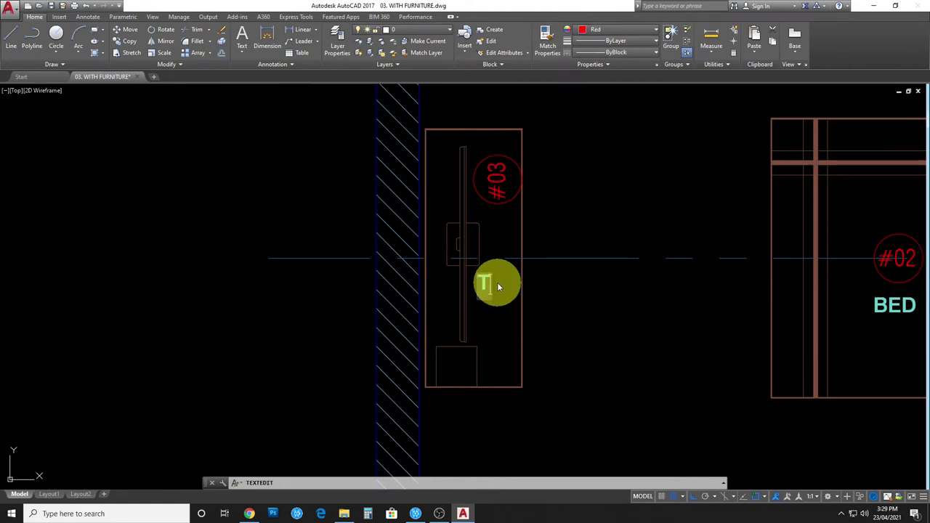
pyautogui.press('Escape')
pyautogui.press('Escape')
pyautogui.scroll(-3, 574, 351)
pyautogui.scroll(-2, 565, 349)
# - Copy the computer-and-chair sample and paste it into the room
pyautogui.moveTo(656, 370); pyautogui.dragTo(529, 373, button='middle')
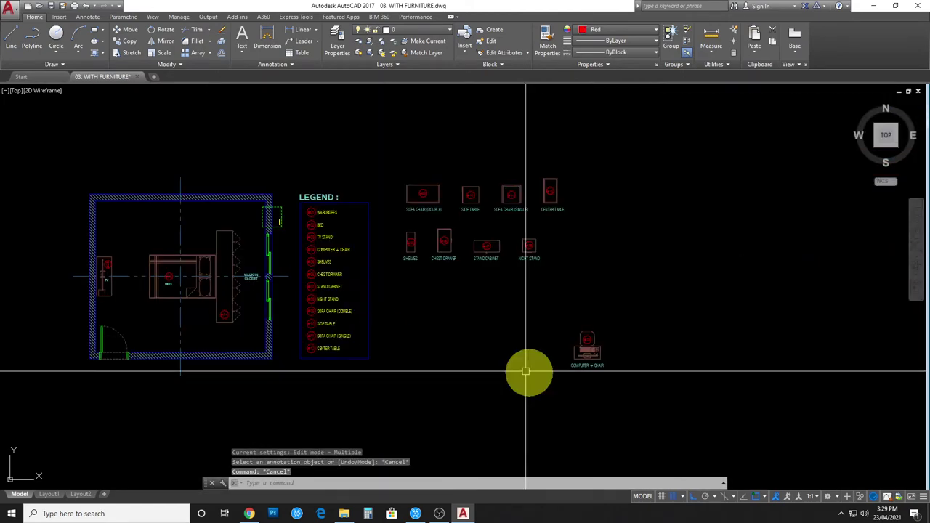
pyautogui.scroll(2, 530, 373)
pyautogui.click(529, 274)
pyautogui.click(674, 404)
pyautogui.hotkey('ctrl', 'c')
pyautogui.scroll(5, 308, 222)
pyautogui.scroll(2, 349, 328)
pyautogui.hotkey('ctrl', 'v')
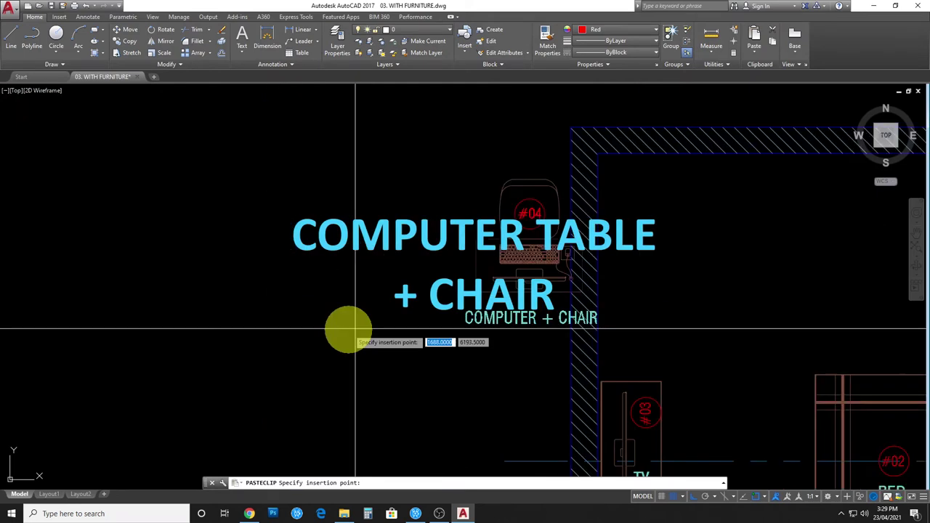
pyautogui.press('Escape')
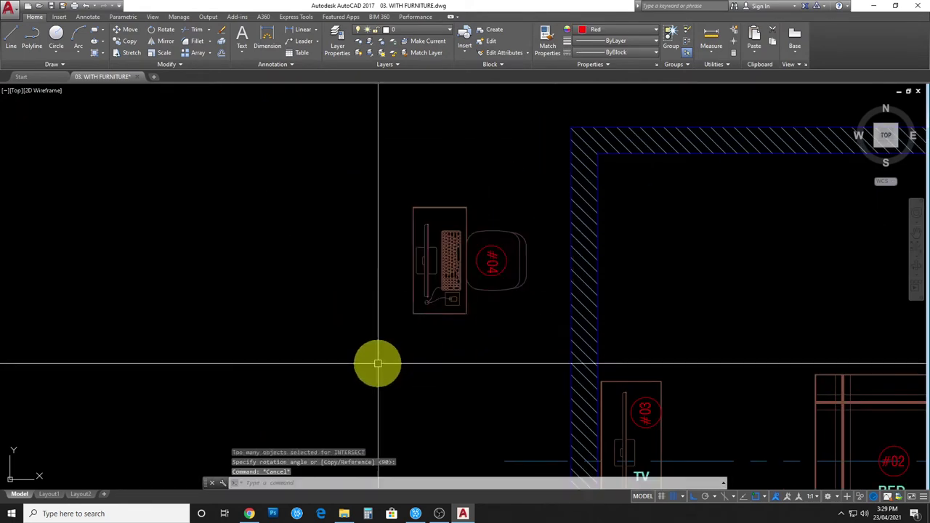
# - Move the computer set above the TV against the left wall, 30 units off it
pyautogui.moveTo(376, 364); pyautogui.dragTo(537, 204)
pyautogui.write('m')
pyautogui.press('Return')
pyautogui.click(412, 314)
pyautogui.click(601, 354)
pyautogui.press('Return')
pyautogui.write('p')
pyautogui.press('Return')
pyautogui.press('Return')
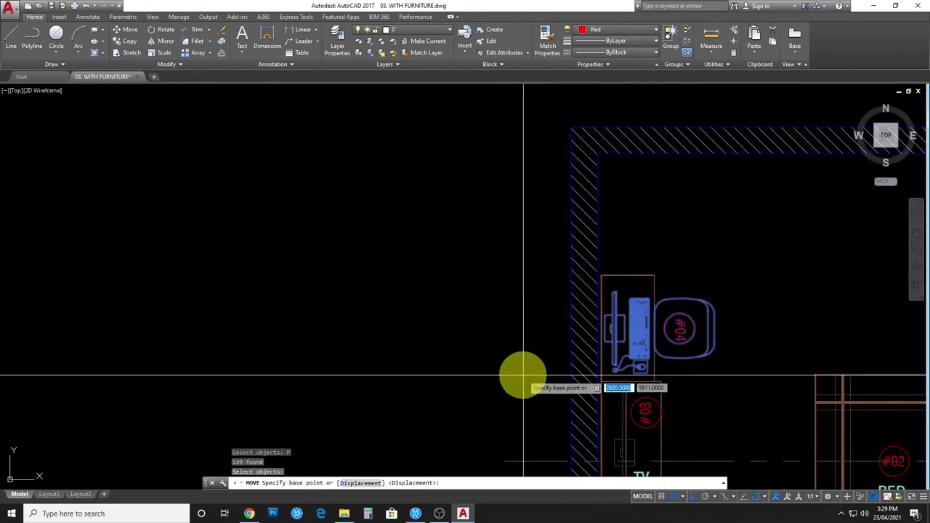
pyautogui.click(525, 367)
pyautogui.write('30')
pyautogui.press('Return')
# - Rotate the computer set's #04 tag to read upright
pyautogui.scroll(3, 552, 320)
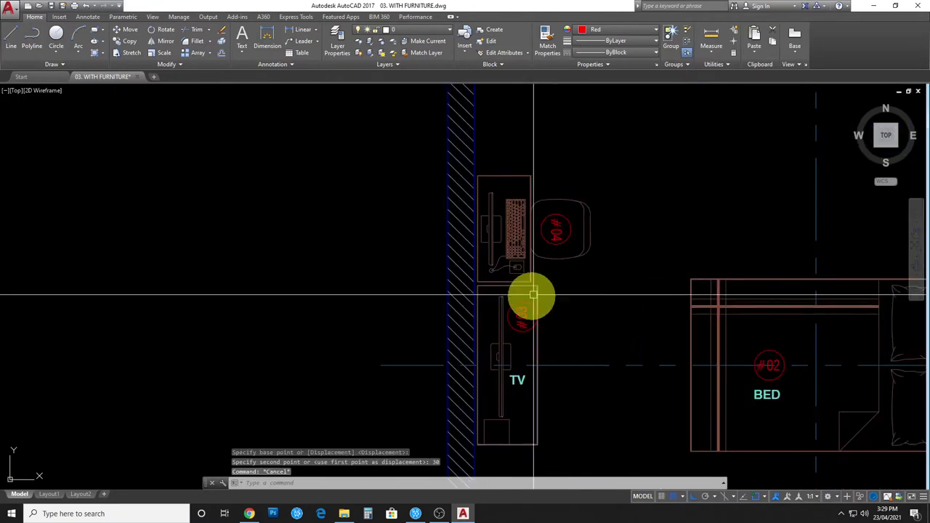
pyautogui.scroll(3, 523, 306)
pyautogui.click(509, 322)
pyautogui.write('ro')
pyautogui.press('Return')
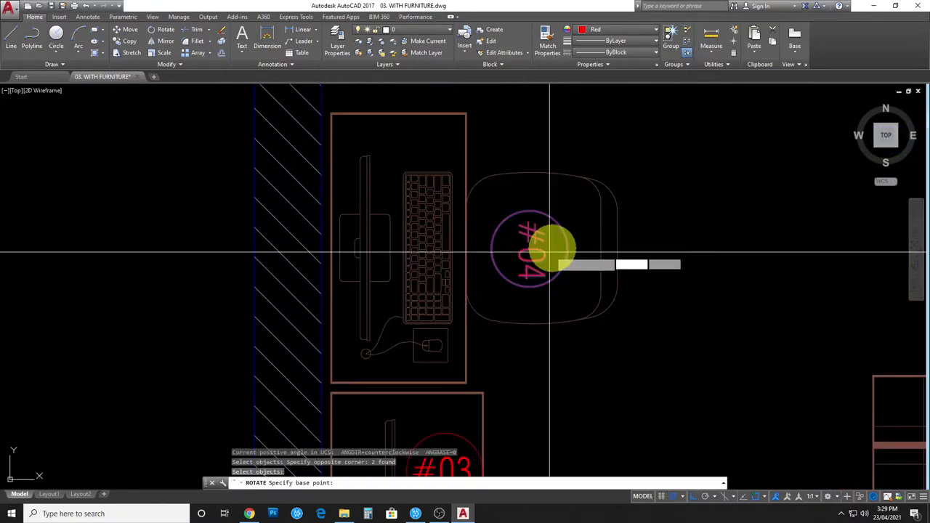
pyautogui.press('Escape')
# - Zoom to a window framing the room plan and legend
pyautogui.scroll(-5, 537, 244)
pyautogui.scroll(-3, 504, 298)
pyautogui.scroll(-2, 495, 320)
pyautogui.moveTo(500, 336)
pyautogui.mouseDown(button='middle')
pyautogui.moveTo(363, 280)
pyautogui.moveTo(326, 297)
pyautogui.mouseUp(button='middle')
pyautogui.write('z')
pyautogui.press('Return')
pyautogui.click(212, 111)
pyautogui.click(543, 420)
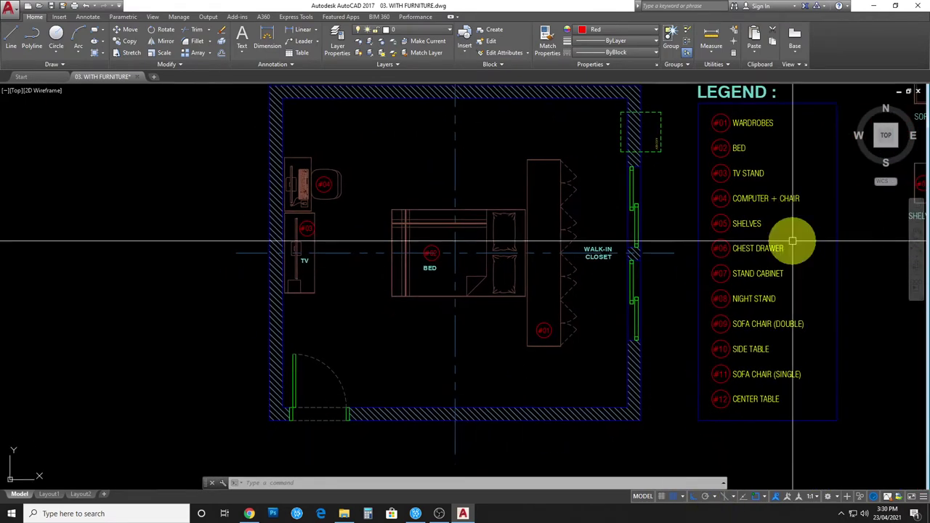
# - Cut the #05 shelves sample, paste it below the TV stand and move it against the left wall
pyautogui.moveTo(737, 243); pyautogui.dragTo(403, 279, button='middle')
pyautogui.scroll(2, 489, 264)
pyautogui.click(433, 144)
pyautogui.click(534, 300)
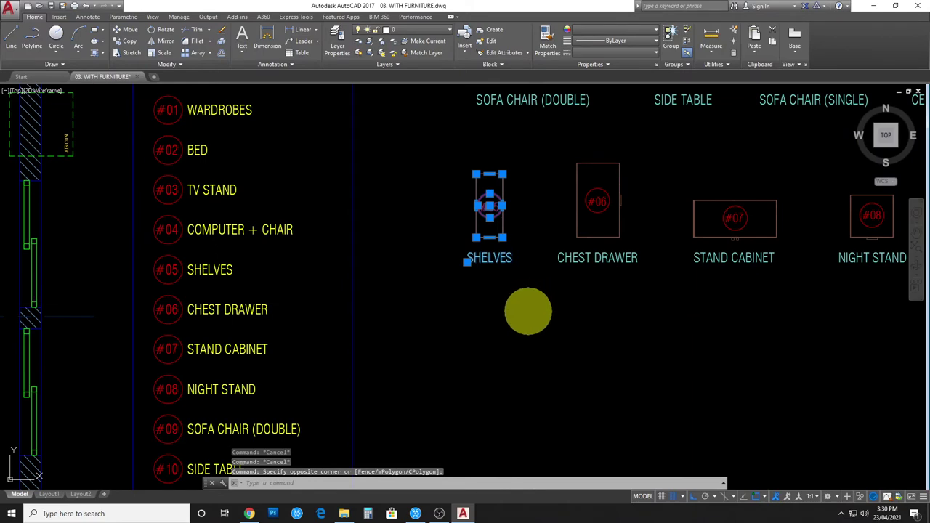
pyautogui.hotkey('ctrl', 'x')
pyautogui.scroll(-5, 686, 342)
pyautogui.scroll(5, 686, 342)
pyautogui.scroll(1, 305, 353)
pyautogui.hotkey('ctrl', 'v')
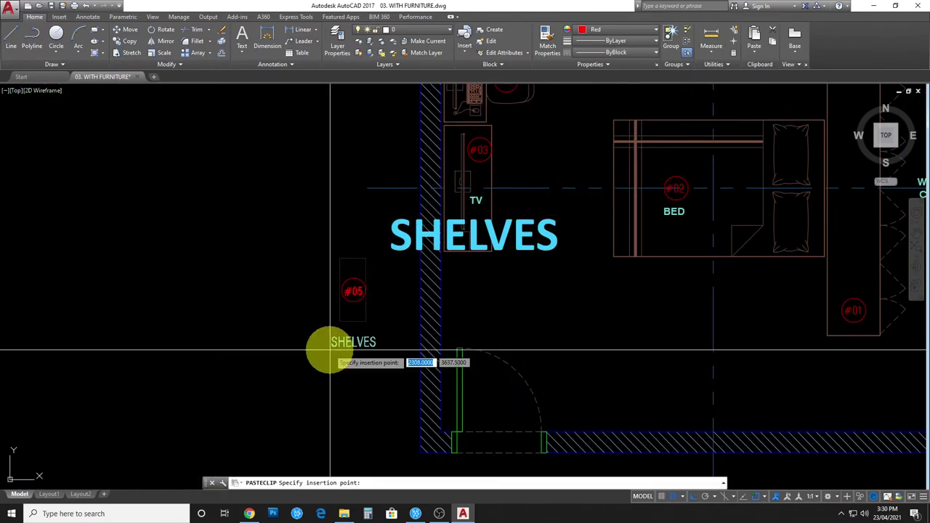
pyautogui.click(331, 348)
pyautogui.press('Escape')
pyautogui.click(309, 330)
pyautogui.click(375, 234)
pyautogui.click(332, 260)
pyautogui.scroll(2, 440, 254)
pyautogui.click(471, 295)
pyautogui.write('M')
pyautogui.press('Return')
pyautogui.click(494, 308)
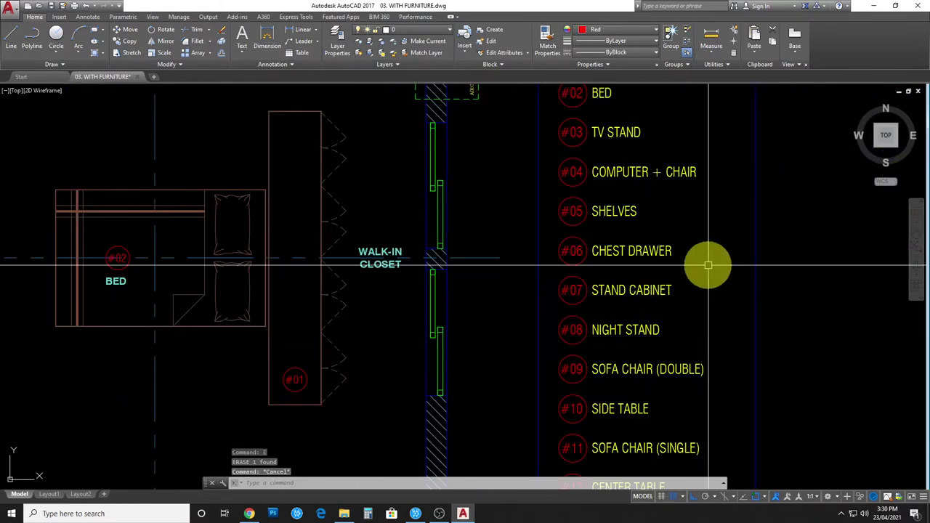
# - Copy the #06 chest drawer sample and move the pasted copy into the room's top-left corner
pyautogui.moveTo(708, 265); pyautogui.dragTo(199, 353, button='middle')
pyautogui.click(473, 308)
pyautogui.hotkey('ctrl', 'c')
pyautogui.moveTo(473, 307); pyautogui.dragTo(602, 326, button='middle')
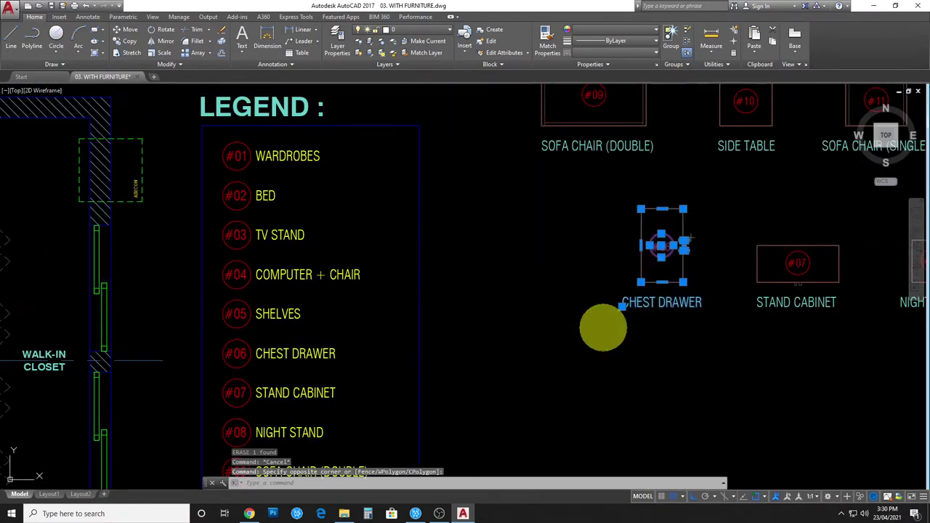
pyautogui.hotkey('ctrl', 'v')
pyautogui.scroll(3, 615, 346)
pyautogui.press('Escape')
pyautogui.moveTo(257, 322); pyautogui.dragTo(415, 245)
pyautogui.write('m')
pyautogui.press('Return')
pyautogui.click(445, 241)
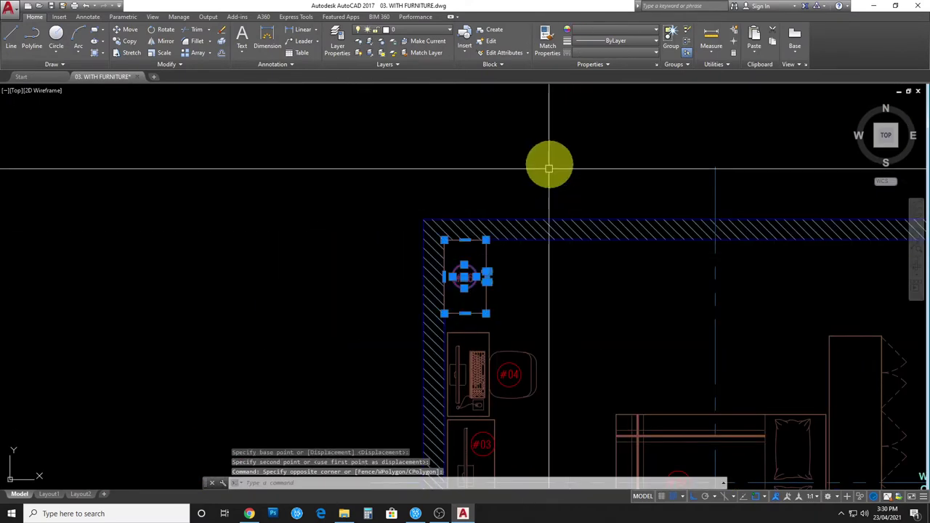
pyautogui.scroll(-4, 547, 212)
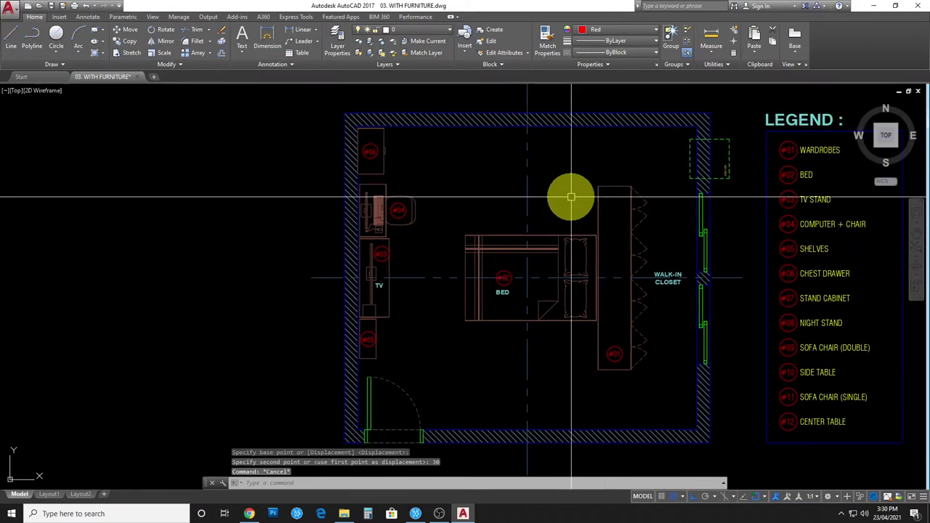
pyautogui.moveTo(628, 272)
pyautogui.mouseDown(button='middle')
pyautogui.moveTo(712, 297)
pyautogui.moveTo(675, 315)
pyautogui.moveTo(270, 336)
pyautogui.moveTo(390, 319)
pyautogui.moveTo(753, 324)
pyautogui.moveTo(259, 322)
pyautogui.mouseUp(button='middle')
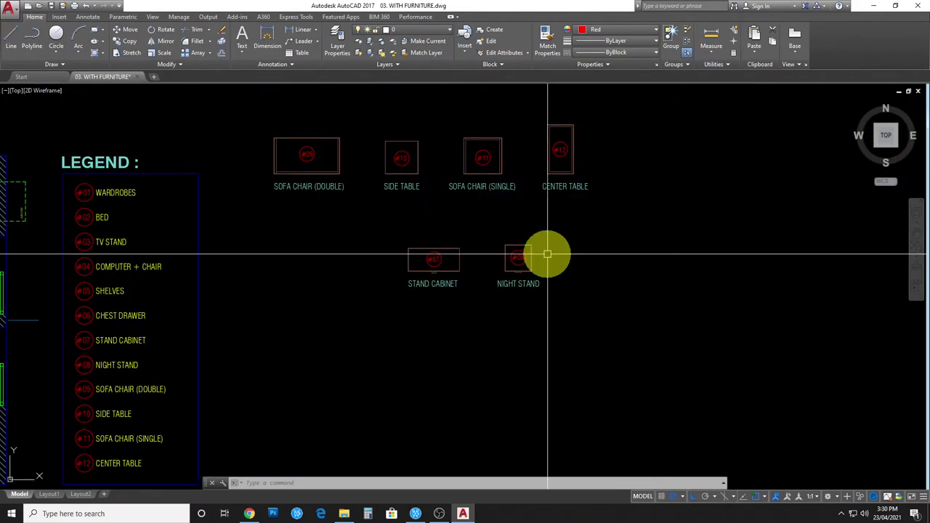
# - Copy the #07 stand cabinet sample into the plan and move it inside the top wall
pyautogui.scroll(2, 495, 219)
pyautogui.click(257, 230)
pyautogui.click(457, 357)
pyautogui.hotkey('ctrl', 'c')
pyautogui.hotkey('ctrl', 'v')
pyautogui.moveTo(508, 349); pyautogui.dragTo(659, 270, button='middle')
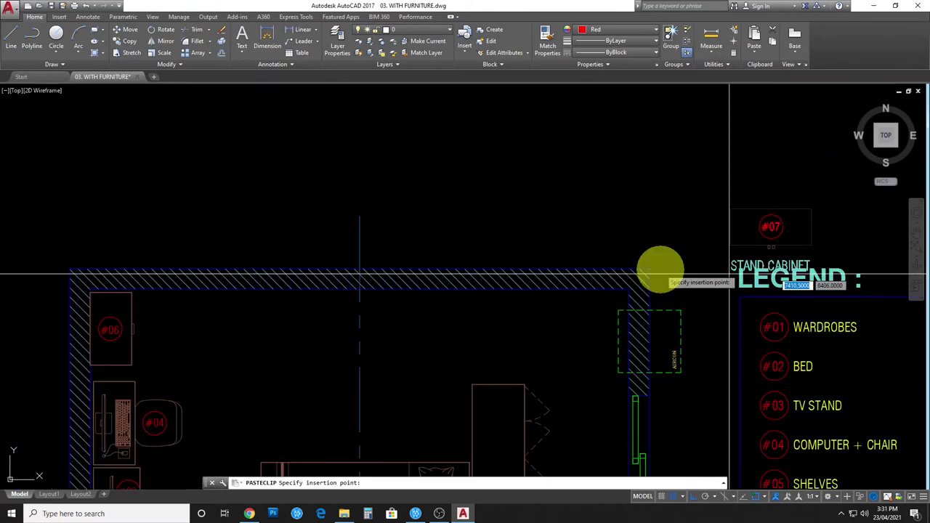
pyautogui.press('Escape')
pyautogui.write('m')
pyautogui.press('Return')
pyautogui.click(546, 176)
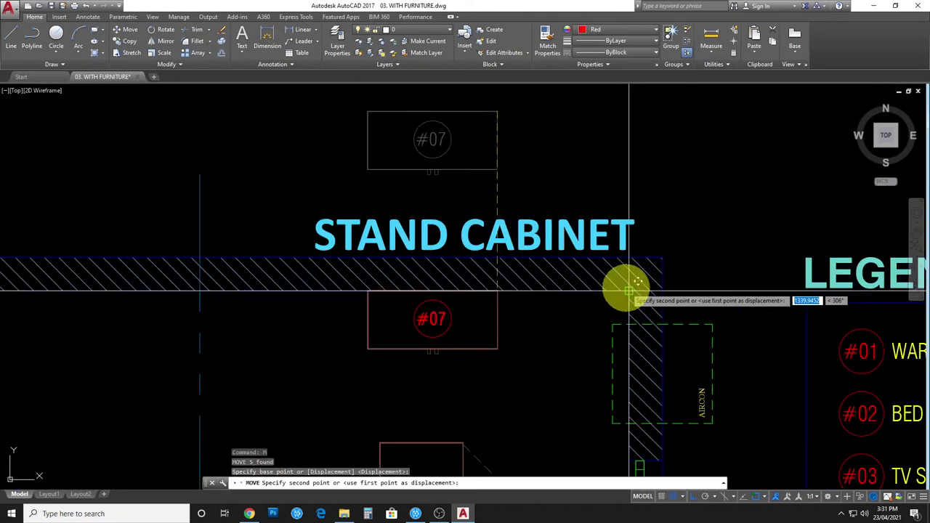
pyautogui.click(754, 295)
pyautogui.moveTo(440, 373); pyautogui.dragTo(623, 249)
pyautogui.write('m')
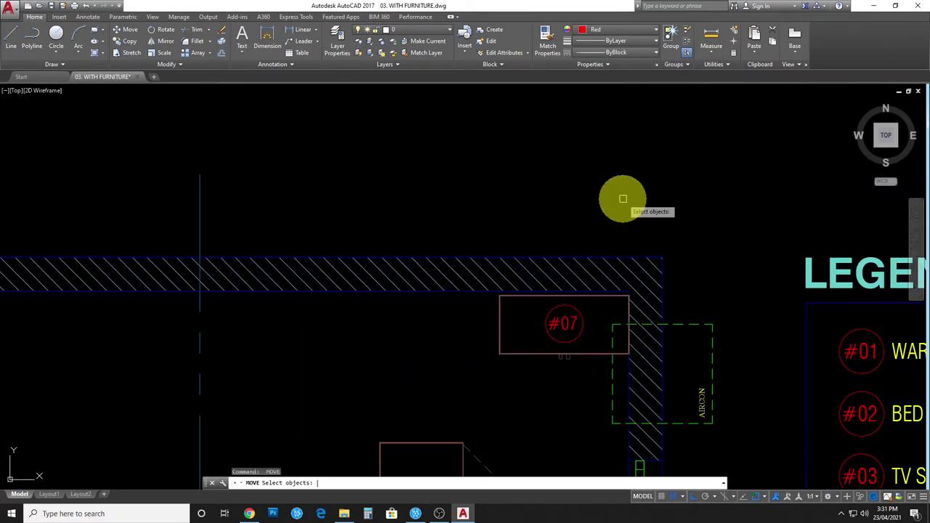
pyautogui.press('Escape')
pyautogui.press('Escape')
pyautogui.scroll(-3, 515, 315)
pyautogui.scroll(-2, 608, 271)
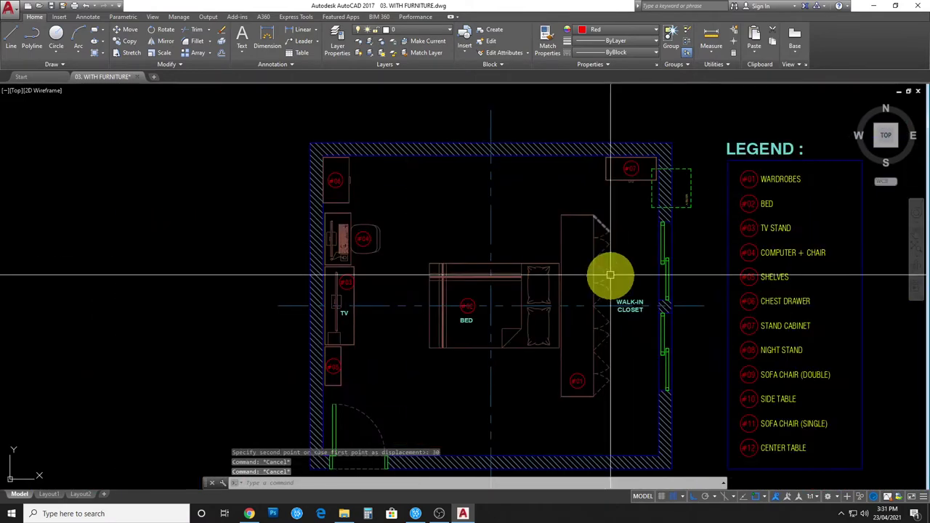
pyautogui.scroll(-1, 572, 305)
# - Copy the #08 night stand sample into the room and move it beside the bed
pyautogui.press('Escape')
pyautogui.scroll(2, 621, 323)
pyautogui.moveTo(654, 305); pyautogui.dragTo(189, 320, button='middle')
pyautogui.click(559, 280)
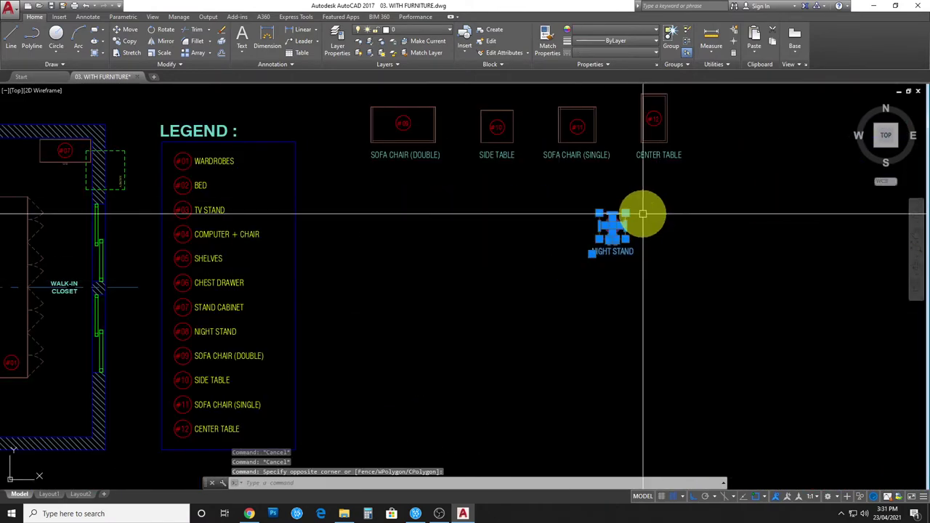
pyautogui.click(643, 213)
pyautogui.hotkey('ctrl', 'c')
pyautogui.hotkey('ctrl', 'v')
pyautogui.scroll(3, 291, 213)
pyautogui.scroll(2, 303, 270)
pyautogui.scroll(2, 368, 270)
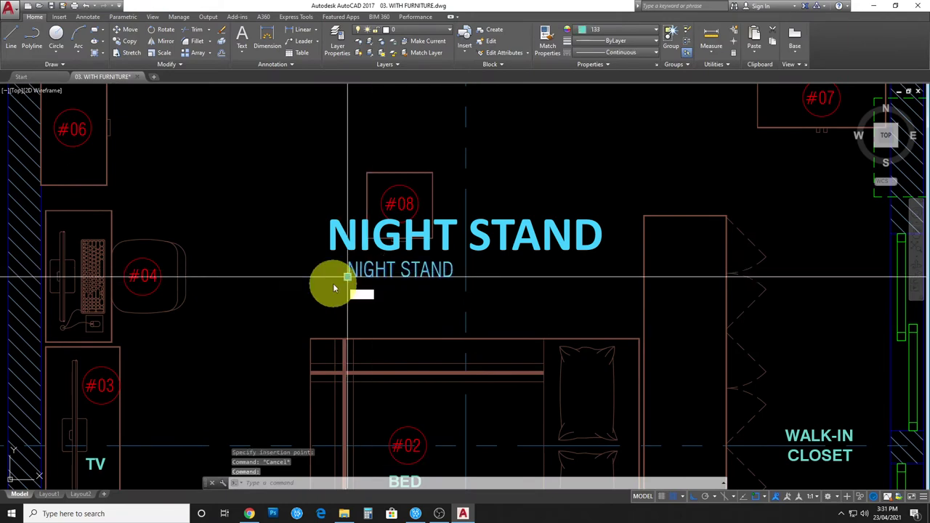
pyautogui.click(342, 276)
pyautogui.press('m')
pyautogui.press('space')
pyautogui.click(446, 253)
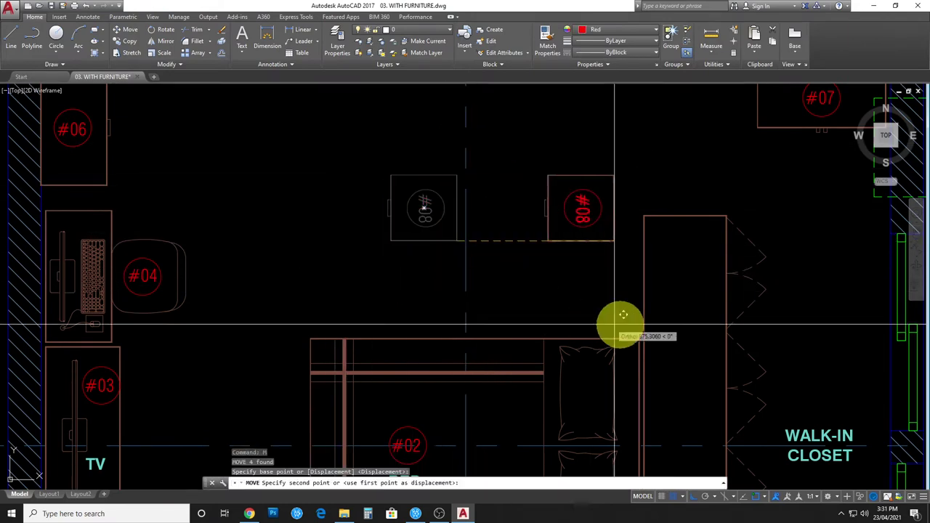
pyautogui.click(626, 329)
pyautogui.scroll(3, 626, 329)
# - Rotate the #08 tag, then move the night stand and its tag into position at the bed's head
pyautogui.click(581, 260)
pyautogui.write('ro')
pyautogui.press('Return')
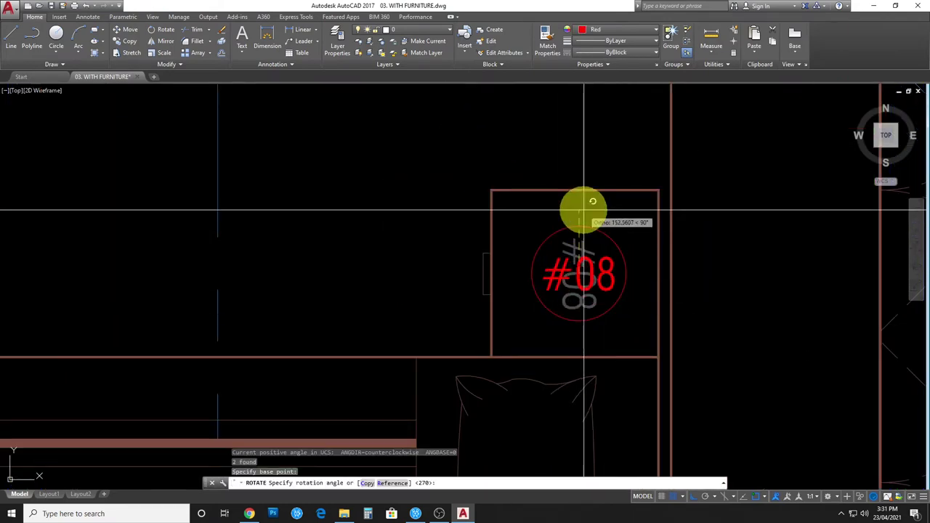
pyautogui.click(583, 211)
pyautogui.moveTo(394, 124); pyautogui.dragTo(669, 357)
pyautogui.press('m')
pyautogui.press('space')
pyautogui.click(710, 324)
pyautogui.click(448, 97)
# - Mirror the night stand across the bed to the other side, keeping the original
pyautogui.click(691, 366)
pyautogui.scroll(-3, 712, 348)
pyautogui.scroll(-2, 560, 347)
pyautogui.write('mi')
pyautogui.press('Return')
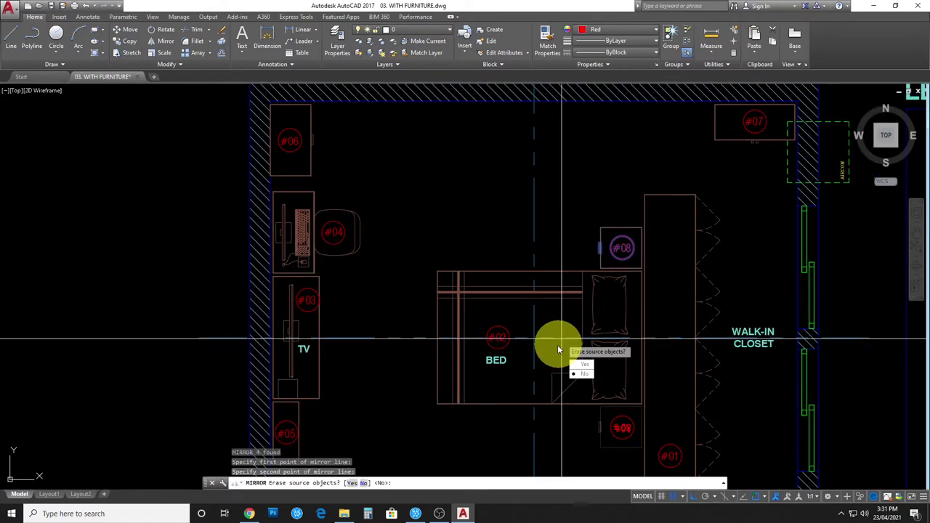
pyautogui.click(560, 348)
pyautogui.press('Return')
pyautogui.press('Escape')
pyautogui.press('Escape')
# - Mirror the copied #08 tag so it reads upright, erasing the backwards original
pyautogui.scroll(4, 571, 342)
pyautogui.click(541, 335)
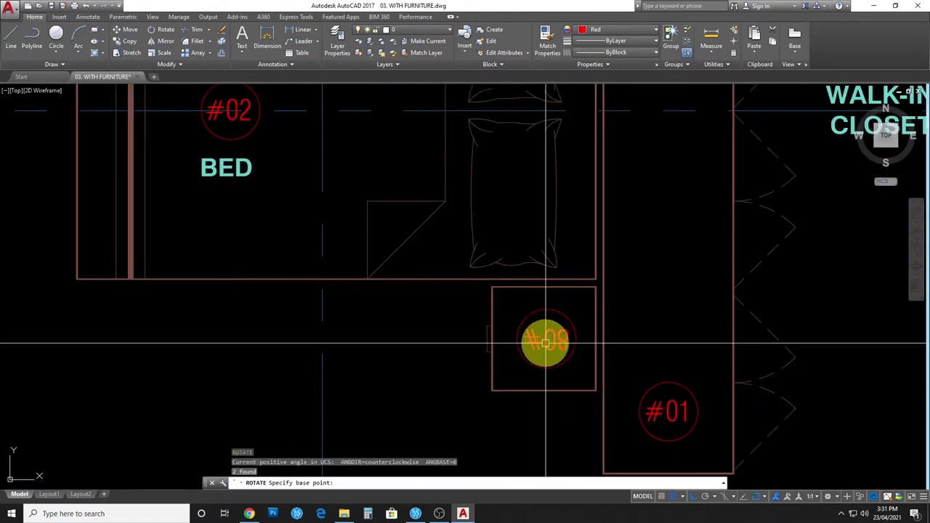
pyautogui.press('Escape')
pyautogui.write('mi')
pyautogui.press('Return')
pyautogui.click(571, 338)
pyautogui.press('y')
pyautogui.press('Return')
pyautogui.press('Escape')
# - Zoom Window to frame the room and legend
pyautogui.scroll(-2, 660, 317)
pyautogui.scroll(-2, 667, 312)
pyautogui.scroll(-2, 668, 307)
pyautogui.write('z')
pyautogui.press('Return')
pyautogui.click(446, 170)
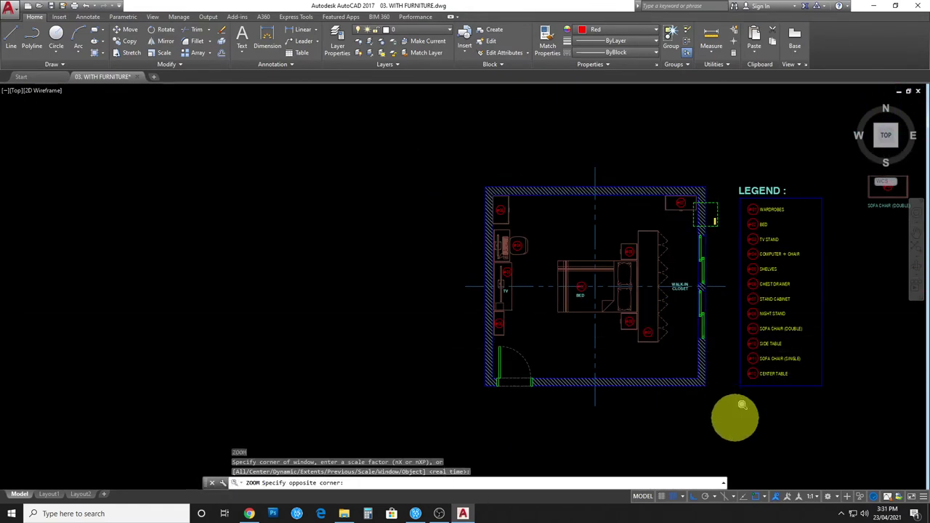
# - Copy the #09 SOFA CHAIR (DOUBLE) symbol from the legend and paste it into the plan
pyautogui.click(741, 428)
pyautogui.moveTo(710, 460); pyautogui.dragTo(667, 404, button='middle')
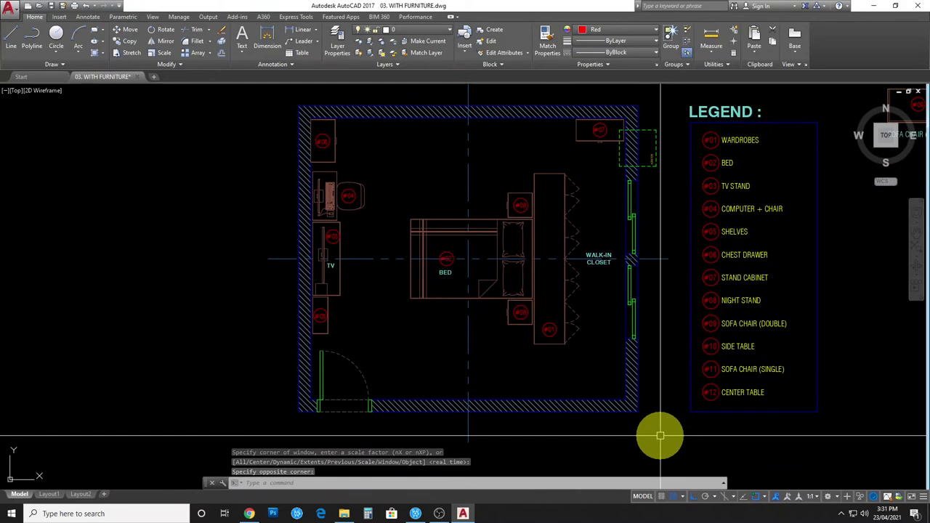
pyautogui.scroll(4, 798, 337)
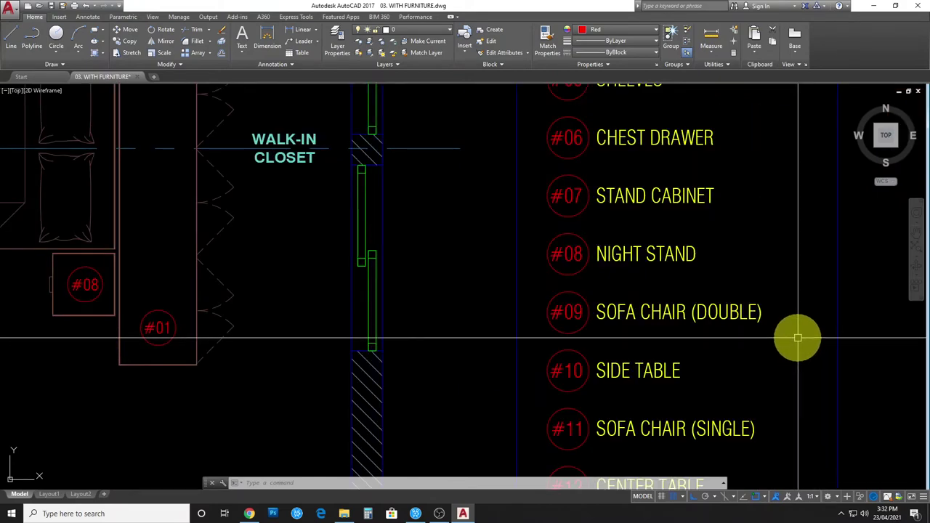
pyautogui.scroll(-3, 796, 338)
pyautogui.moveTo(574, 201); pyautogui.dragTo(456, 313, button='middle')
pyautogui.click(421, 182)
pyautogui.click(523, 284)
pyautogui.hotkey('ctrl', 'c')
pyautogui.hotkey('ctrl', 'v')
pyautogui.scroll(-3, 477, 280)
pyautogui.scroll(5, 436, 312)
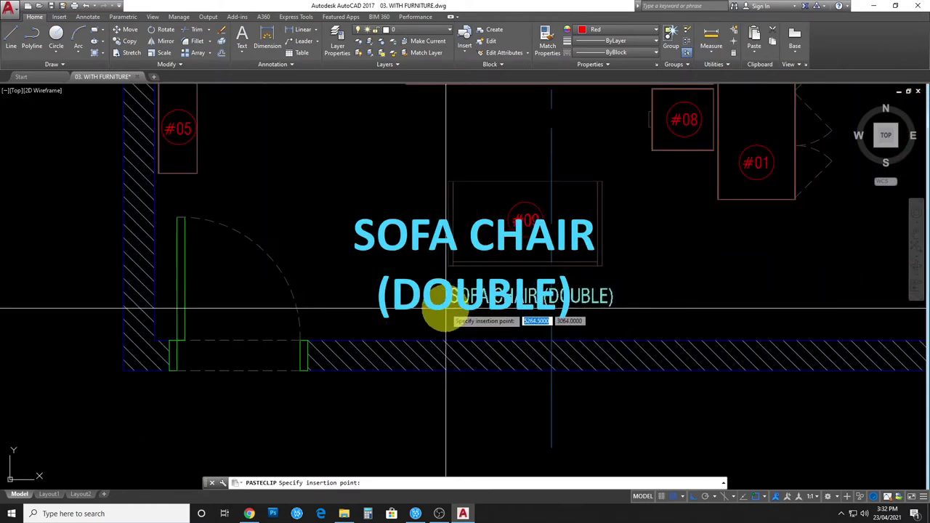
# - Move the pasted sofa and its tag onto the bottom wall, then shift it right by 1200
pyautogui.moveTo(428, 294); pyautogui.dragTo(618, 182)
pyautogui.write('m')
pyautogui.press('Return')
pyautogui.click(449, 258)
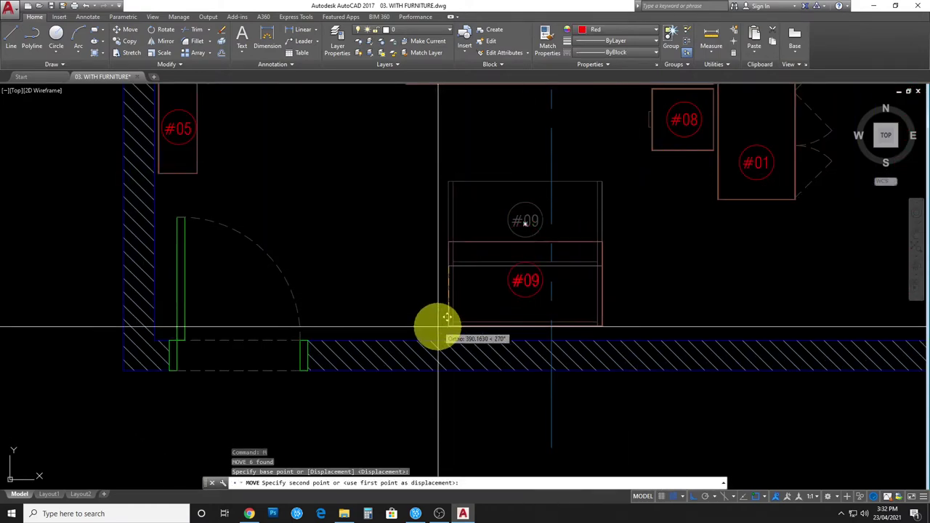
pyautogui.click(307, 336)
pyautogui.press('space')
pyautogui.click(392, 187)
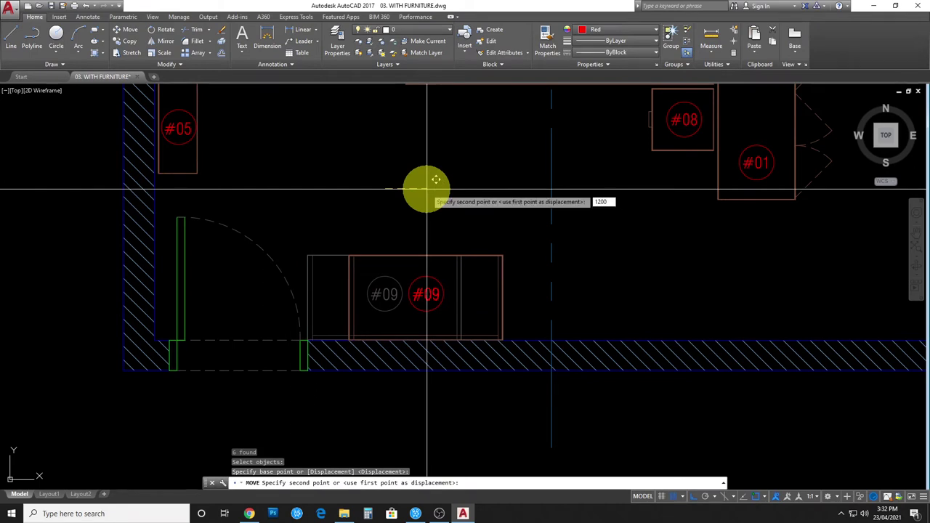
pyautogui.press('Return')
# - Nudge the sofa by 30 so it sits just off the bottom wall
pyautogui.moveTo(425, 186); pyautogui.dragTo(688, 369)
pyautogui.write('m')
pyautogui.press('Return')
pyautogui.click(431, 221)
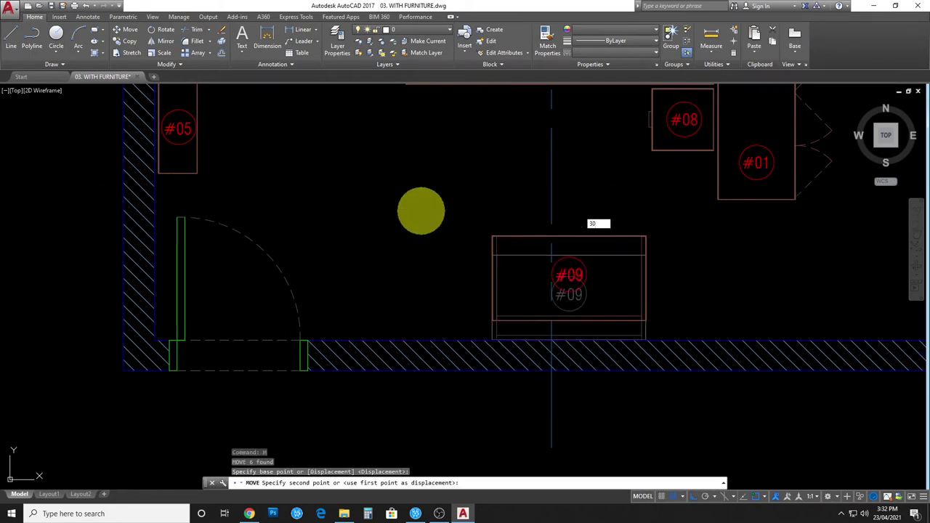
pyautogui.press('Return')
pyautogui.scroll(-3, 436, 218)
pyautogui.press('Escape')
pyautogui.press('Escape')
pyautogui.click(313, 253)
pyautogui.click(460, 308)
pyautogui.scroll(2, 450, 336)
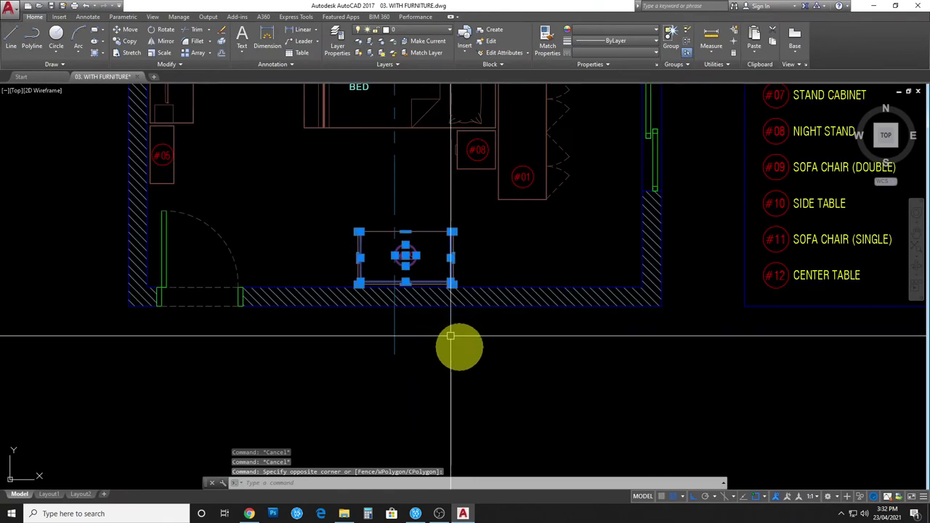
# - Start moving the #09 sofa, then cancel the move
pyautogui.write('m')
pyautogui.press('Return')
pyautogui.click(399, 234)
pyautogui.press('Escape')
pyautogui.scroll(-2, 312, 394)
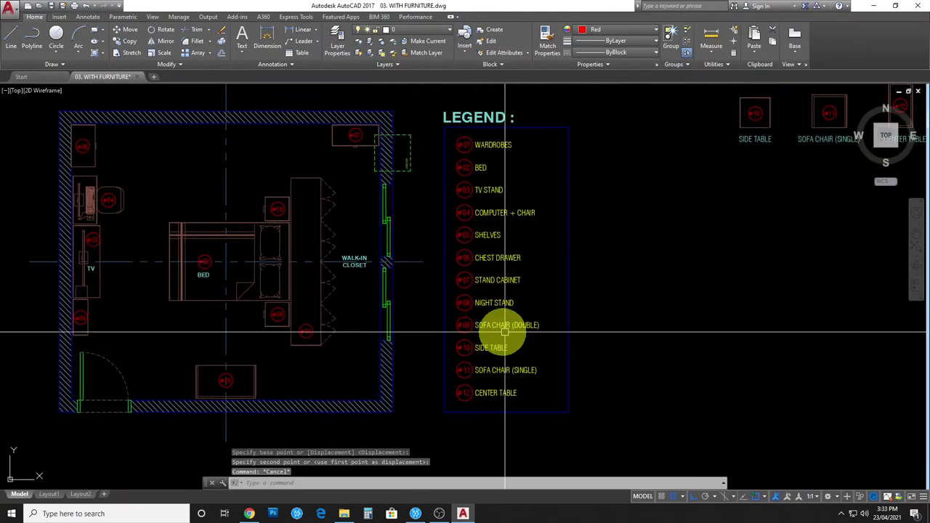
pyautogui.scroll(2, 519, 367)
pyautogui.scroll(-3, 523, 345)
pyautogui.scroll(3, 575, 264)
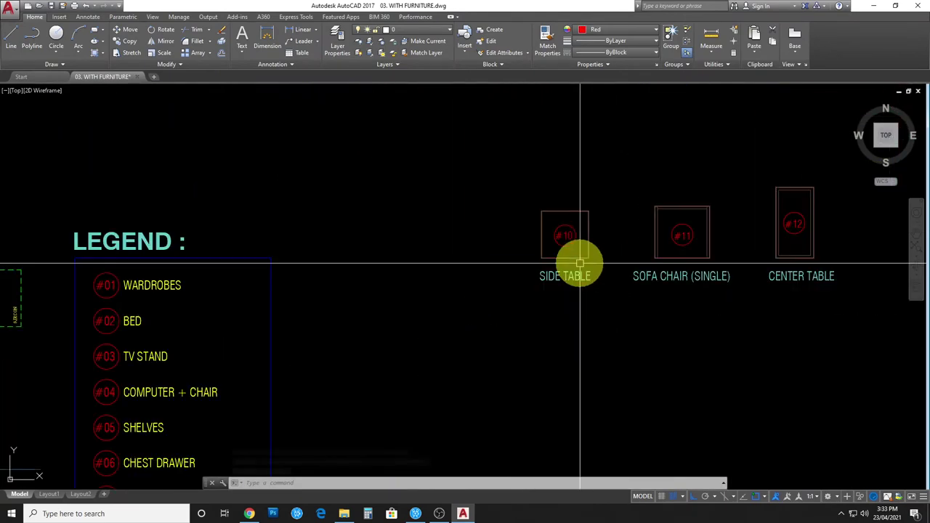
# - Cut the spare SIDE TABLE symbol and place it beside the sofa
pyautogui.click(507, 176)
pyautogui.click(546, 245)
pyautogui.click(609, 316)
pyautogui.press('Delete')
pyautogui.scroll(-2, 643, 280)
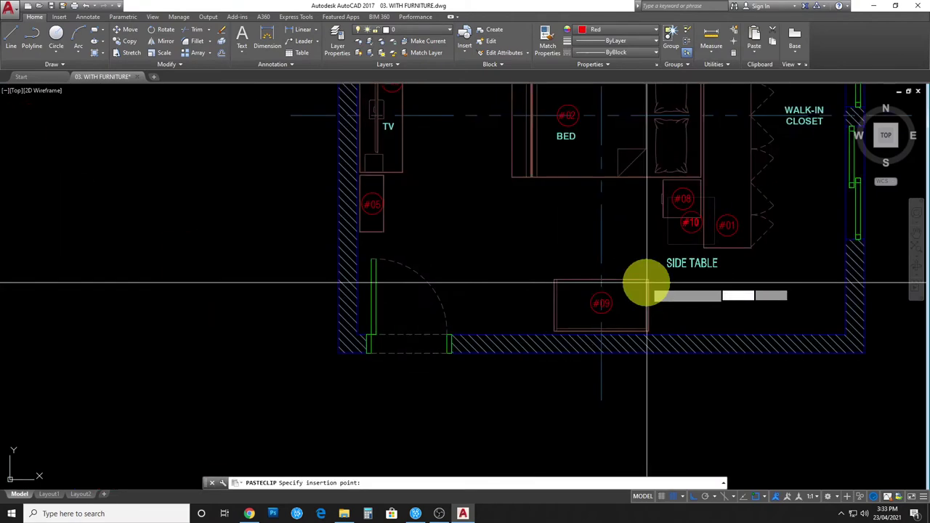
pyautogui.scroll(3, 473, 312)
pyautogui.click(460, 284)
# - Move the #10 side table against the bottom wall next to the sofa
pyautogui.click(623, 129)
pyautogui.press('m')
pyautogui.press('Return')
pyautogui.click(586, 249)
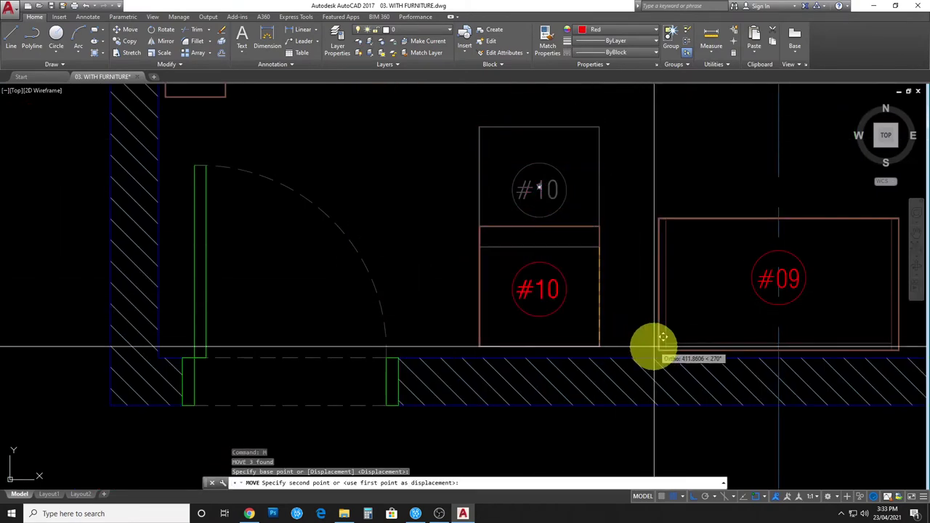
pyautogui.click(637, 331)
pyautogui.click(518, 177)
# - Mirror the side table about the sofa's vertical centre, keeping the original
pyautogui.press('m')
pyautogui.press('Return')
pyautogui.click(508, 172)
pyautogui.click(502, 167)
pyautogui.moveTo(529, 208); pyautogui.dragTo(365, 208, button='middle')
pyautogui.click(363, 197)
pyautogui.click(494, 337)
pyautogui.press('m')
pyautogui.press('i')
pyautogui.press('Return')
# - Select the sofa and side tables, cancel the group move, and pan to the door
pyautogui.click(613, 204)
pyautogui.click(591, 326)
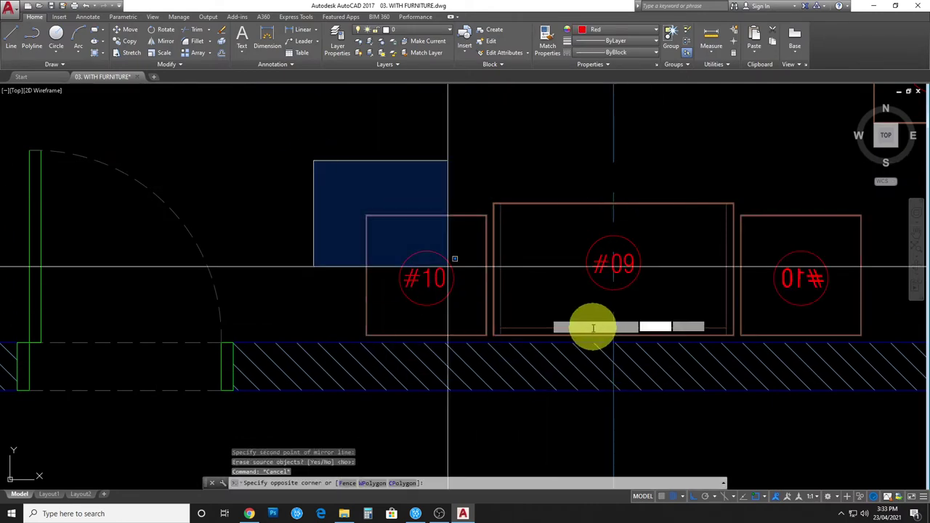
pyautogui.press('Return')
pyautogui.click(208, 149)
pyautogui.click(695, 357)
pyautogui.press('m')
pyautogui.press('Return')
pyautogui.press('Escape')
pyautogui.moveTo(151, 328); pyautogui.dragTo(470, 329, button='middle')
# - Draw a vertical XLINE construction line through the door corner
pyautogui.write('xl')
pyautogui.press('Return')
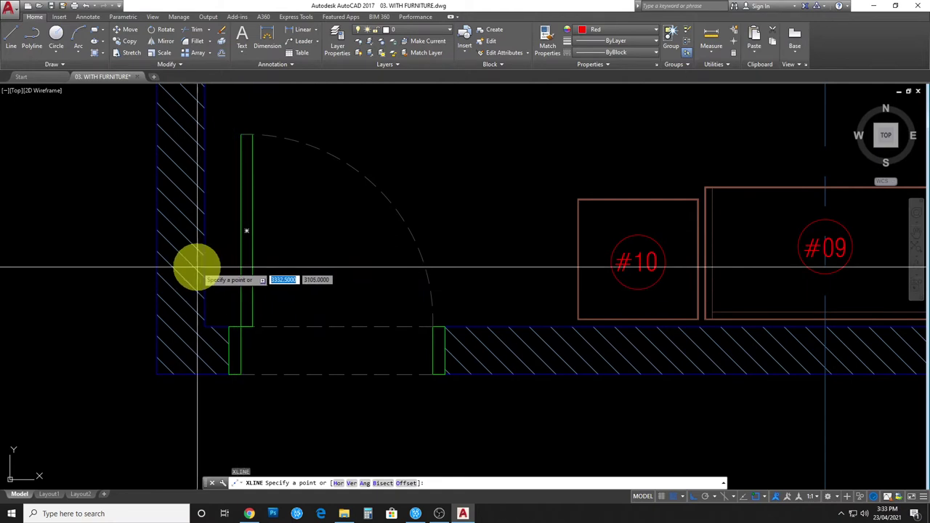
pyautogui.click(444, 328)
pyautogui.click(432, 175)
pyautogui.press('Escape')
pyautogui.click(432, 175)
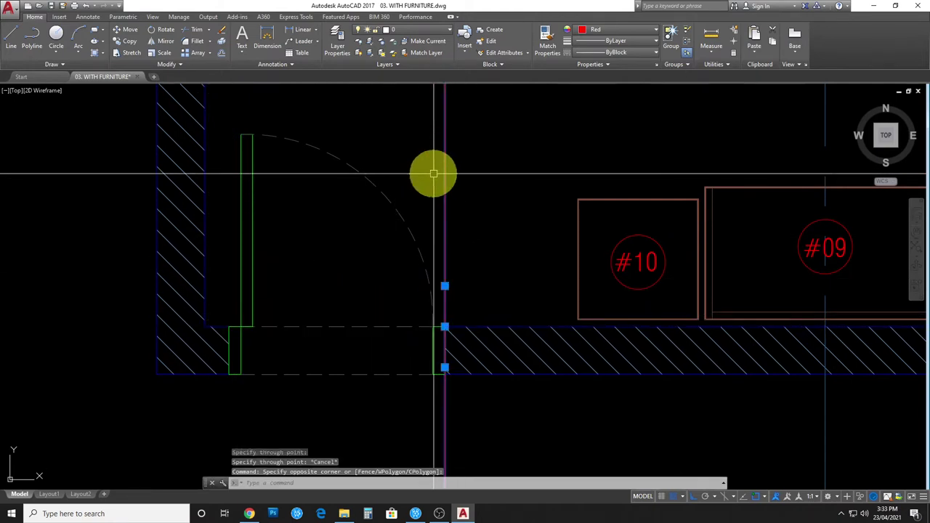
# - Move the construction line 200 to the right
pyautogui.write('m')
pyautogui.press('Return')
pyautogui.click(444, 167)
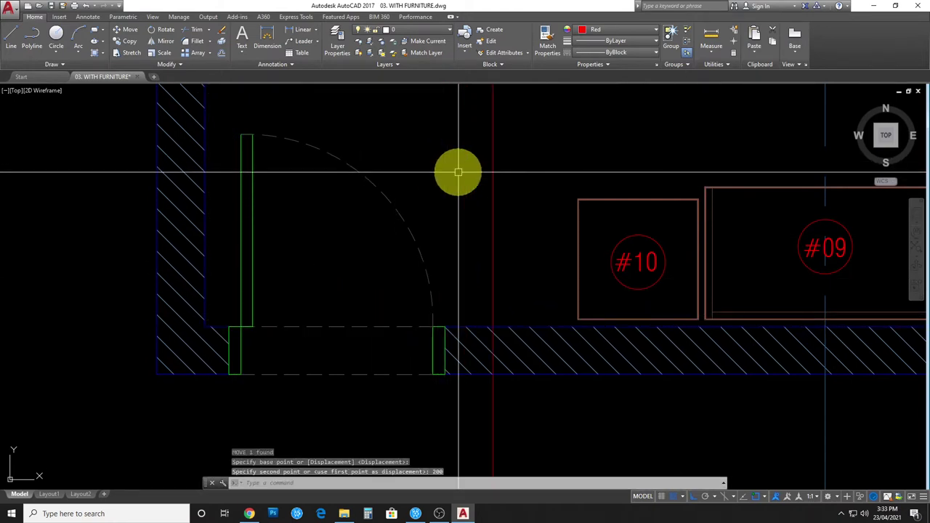
pyautogui.scroll(-2, 458, 172)
pyautogui.scroll(-2, 543, 228)
pyautogui.press('Escape')
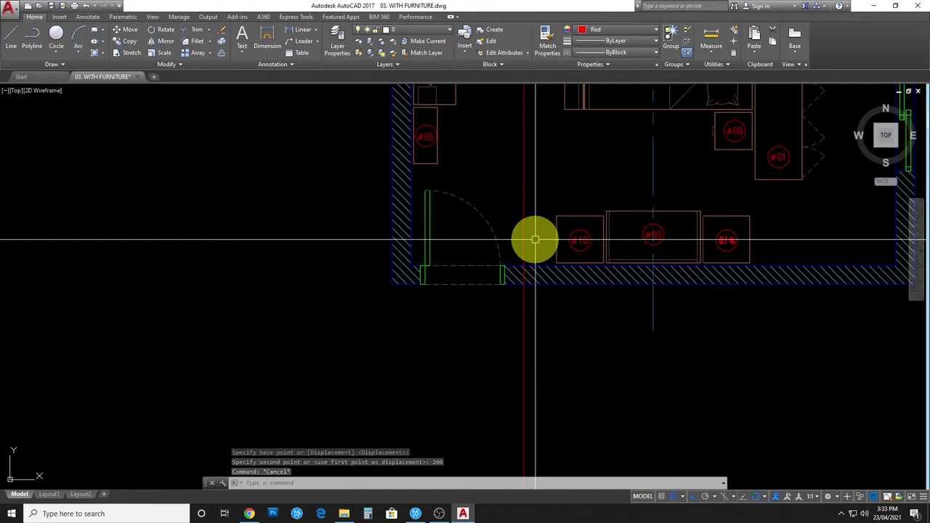
# - Move the sofa and side table group to the construction line, right of the door
pyautogui.moveTo(554, 214); pyautogui.dragTo(415, 191, button='middle')
pyautogui.click(404, 166)
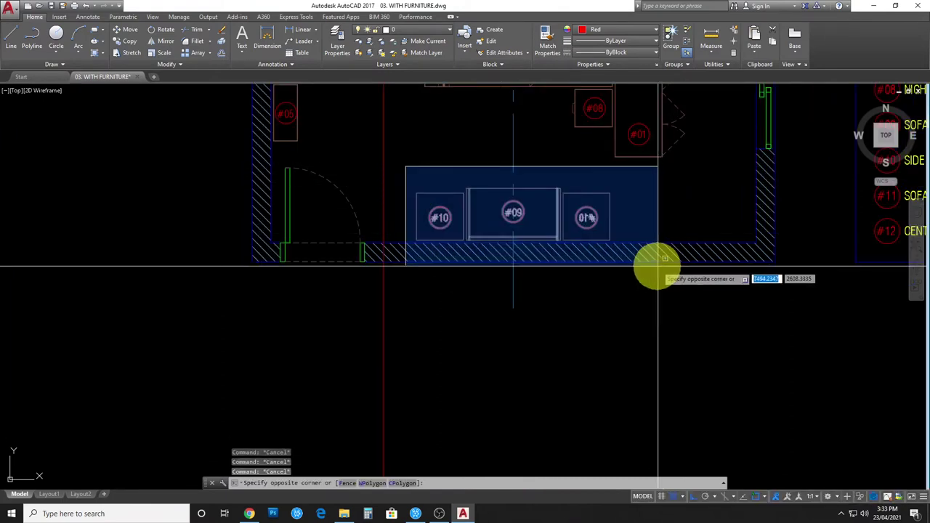
pyautogui.click(660, 266)
pyautogui.write('m')
pyautogui.press('Return')
pyautogui.click(399, 216)
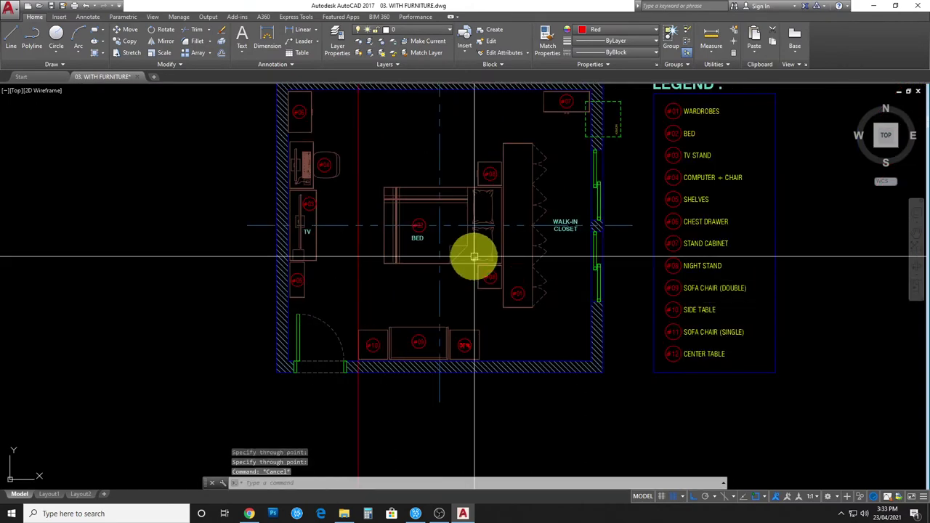
pyautogui.scroll(3, 648, 356)
# - Copy the SOFA CHAIR (SINGLE) symbol and drop it above the room
pyautogui.scroll(-5, 648, 356)
pyautogui.moveTo(647, 349); pyautogui.dragTo(155, 357, button='middle')
pyautogui.scroll(5, 156, 356)
pyautogui.click(415, 276)
pyautogui.moveTo(414, 276); pyautogui.dragTo(499, 285, button='middle')
pyautogui.scroll(-3, 705, 276)
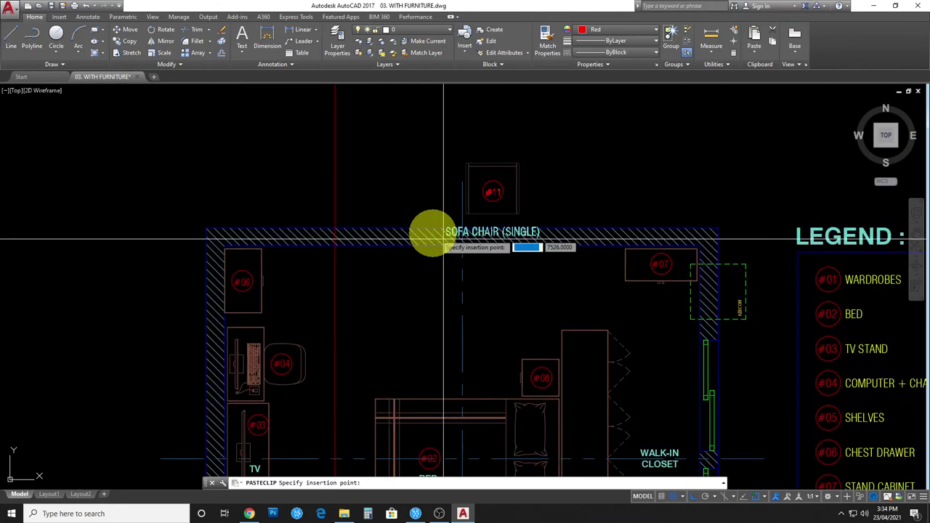
pyautogui.scroll(3, 426, 233)
pyautogui.scroll(2, 363, 187)
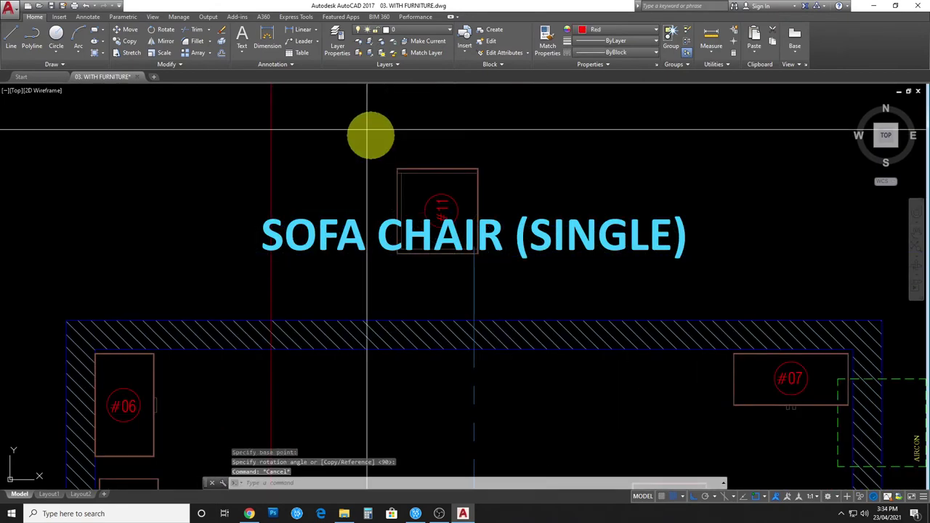
# - Move the single sofa chair inside the room against the top wall
pyautogui.click(368, 135)
pyautogui.write('m')
pyautogui.press('Return')
pyautogui.click(394, 253)
pyautogui.moveTo(394, 254); pyautogui.dragTo(419, 186, button='middle')
pyautogui.click(319, 374)
pyautogui.click(342, 315)
pyautogui.write('m')
pyautogui.press('Return')
pyautogui.click(301, 307)
pyautogui.click(296, 290)
# - Move the #11 chair and its tag beside the #06 chest drawer
pyautogui.moveTo(404, 232); pyautogui.dragTo(419, 234)
pyautogui.write('m')
pyautogui.press('Return')
pyautogui.click(430, 180)
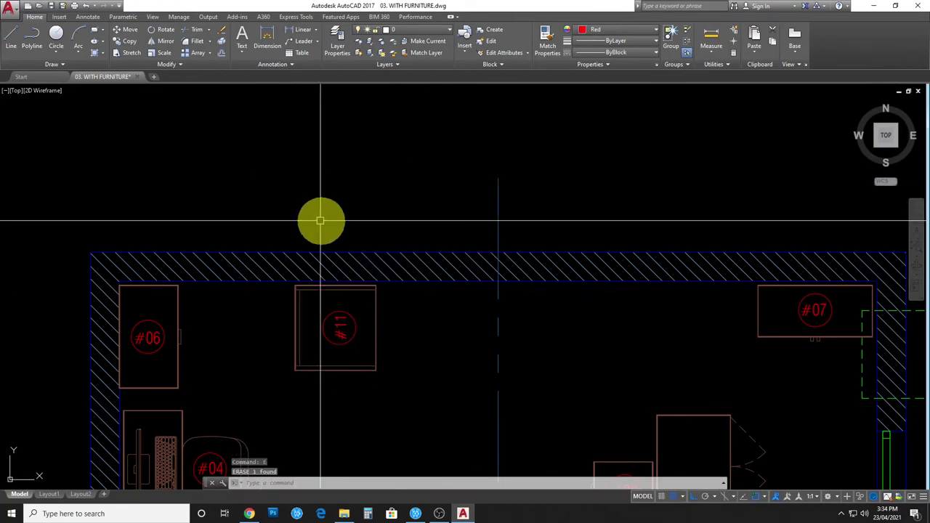
pyautogui.scroll(-4, 308, 215)
# - Select the CENTER TABLE symbol, cut it with Ctrl+X, and paste it with Ctrl+V
pyautogui.moveTo(280, 286); pyautogui.dragTo(336, 326, button='middle')
pyautogui.moveTo(523, 342); pyautogui.dragTo(618, 252)
pyautogui.hotkey('ctrl', 'x')
pyautogui.hotkey('ctrl', 'v')
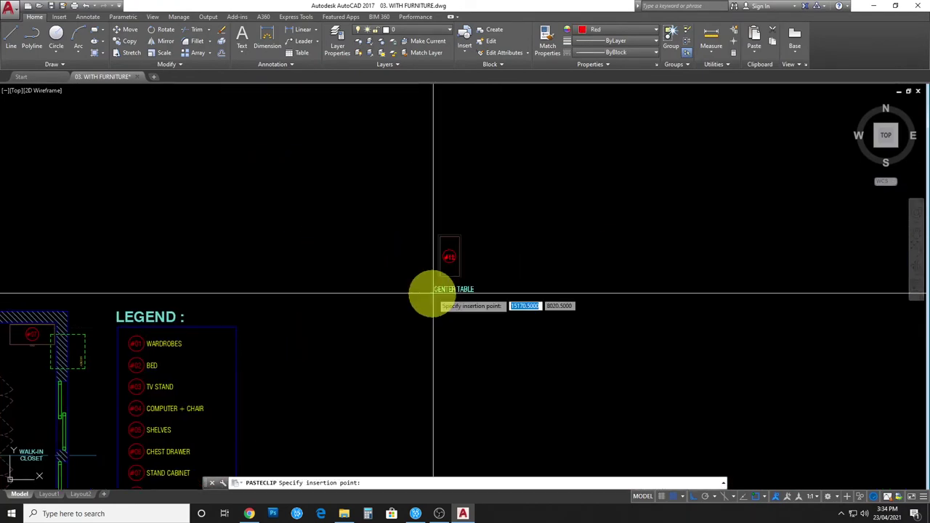
# - Place the center table copy, then start a move of the table and cancel it
pyautogui.scroll(5, 217, 245)
pyautogui.scroll(4, 307, 347)
pyautogui.click(307, 347)
pyautogui.press('Escape')
pyautogui.press('Escape')
pyautogui.click(412, 256)
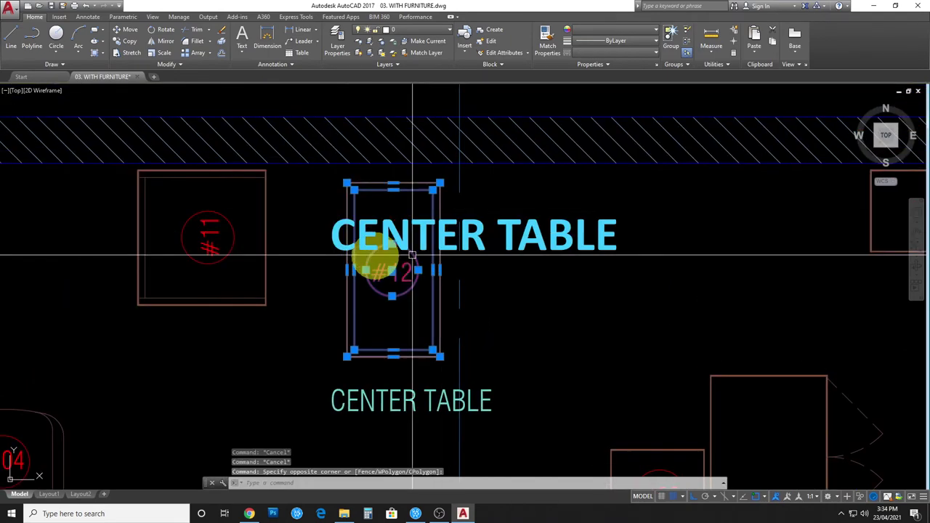
pyautogui.click(341, 360)
pyautogui.write('m')
pyautogui.press('Return')
pyautogui.click(353, 243)
pyautogui.scroll(-3, 309, 244)
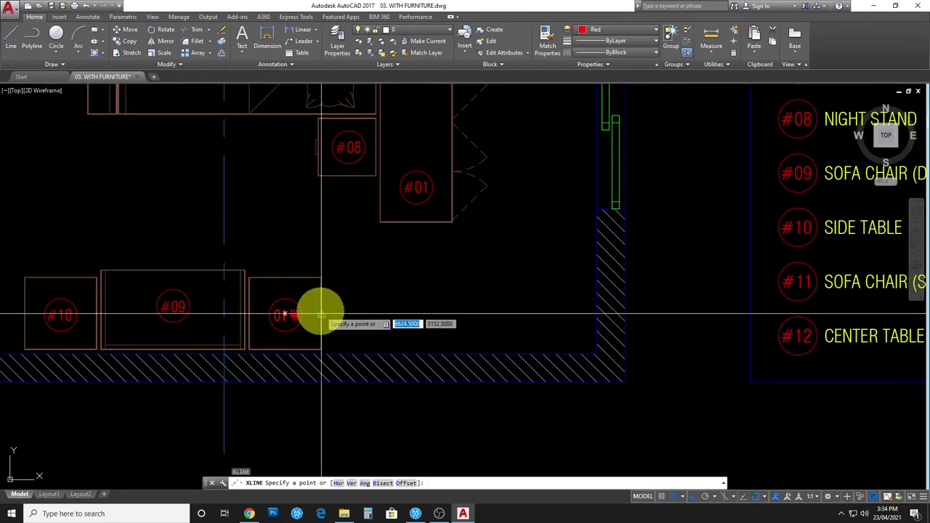
pyautogui.scroll(-3, 386, 373)
pyautogui.scroll(4, 426, 409)
pyautogui.press('Escape')
pyautogui.press('Escape')
# - Mirror the #11 single sofa chair block with MI
pyautogui.click(308, 274)
pyautogui.click(405, 150)
pyautogui.moveTo(439, 159); pyautogui.dragTo(348, 208, button='middle')
pyautogui.write('mi')
pyautogui.press('Return')
pyautogui.click(396, 135)
pyautogui.click(455, 316)
# - Move the mirrored #11 chair copy onto the red guide line
pyautogui.moveTo(573, 201); pyautogui.dragTo(528, 205, button='middle')
pyautogui.write('m')
pyautogui.press('Return')
pyautogui.click(508, 243)
pyautogui.click(494, 242)
pyautogui.press('Escape')
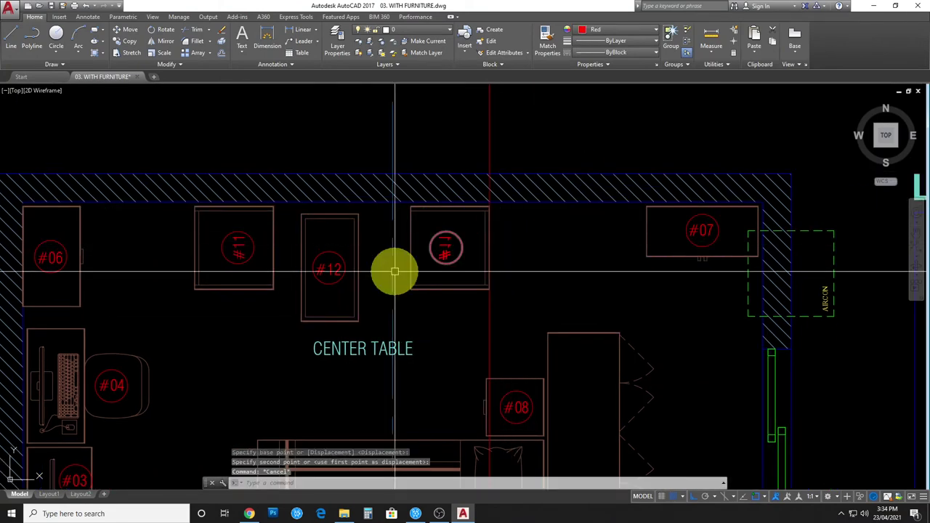
# - Shift the #12 center table to its new spot to the right
pyautogui.moveTo(437, 401); pyautogui.dragTo(430, 291, button='middle')
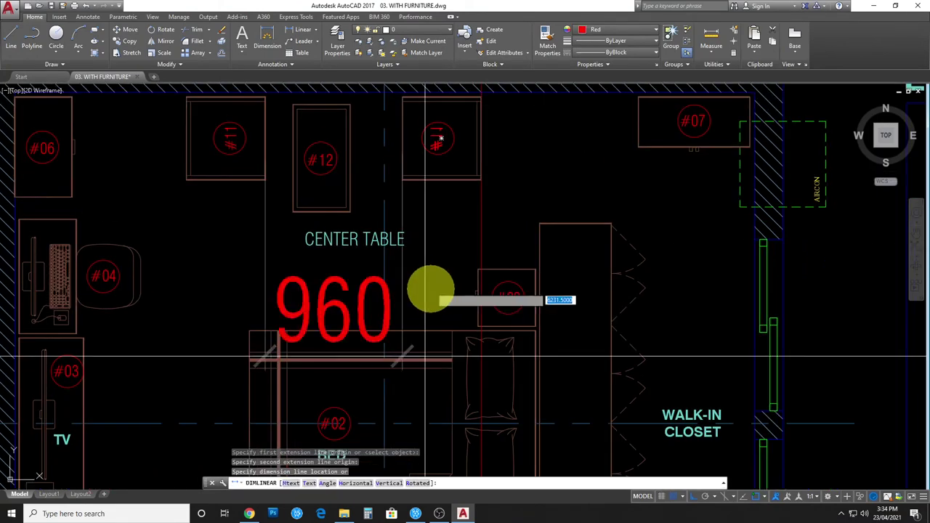
pyautogui.write('xl')
pyautogui.press('Return')
pyautogui.moveTo(313, 290); pyautogui.dragTo(314, 371, button='middle')
pyautogui.press('Escape')
pyautogui.press('Escape')
pyautogui.click(304, 285)
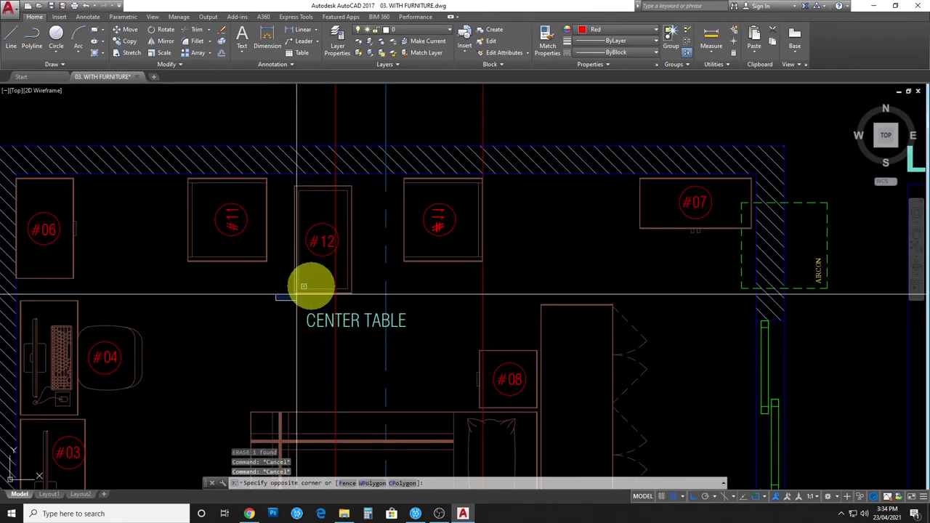
pyautogui.write('m')
pyautogui.press('Return')
pyautogui.scroll(2, 281, 175)
pyautogui.click(237, 161)
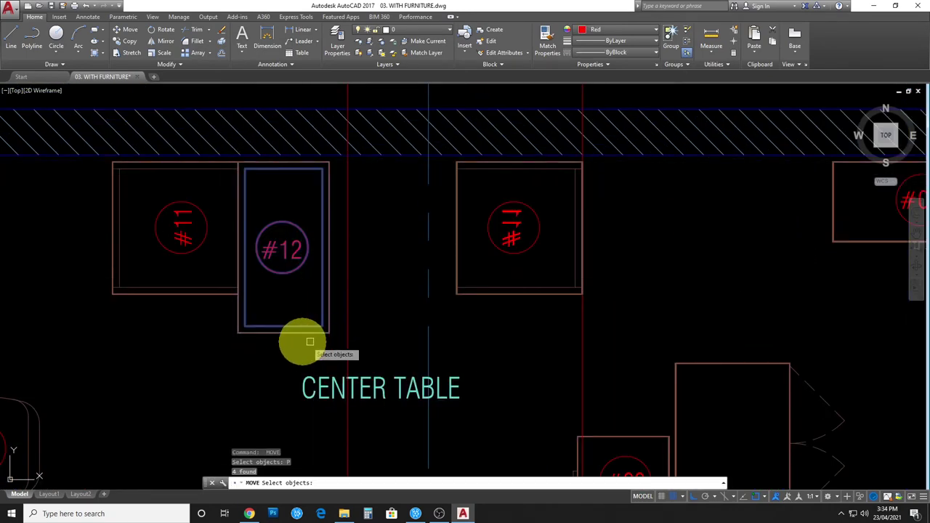
pyautogui.click(347, 332)
pyautogui.press('Escape')
# - Rotate the copied #11 chair's tag circle so it reads correctly
pyautogui.click(358, 350)
pyautogui.scroll(-3, 338, 326)
pyautogui.scroll(5, 207, 255)
pyautogui.click(208, 255)
pyautogui.write('ro')
pyautogui.press('Return')
pyautogui.click(222, 249)
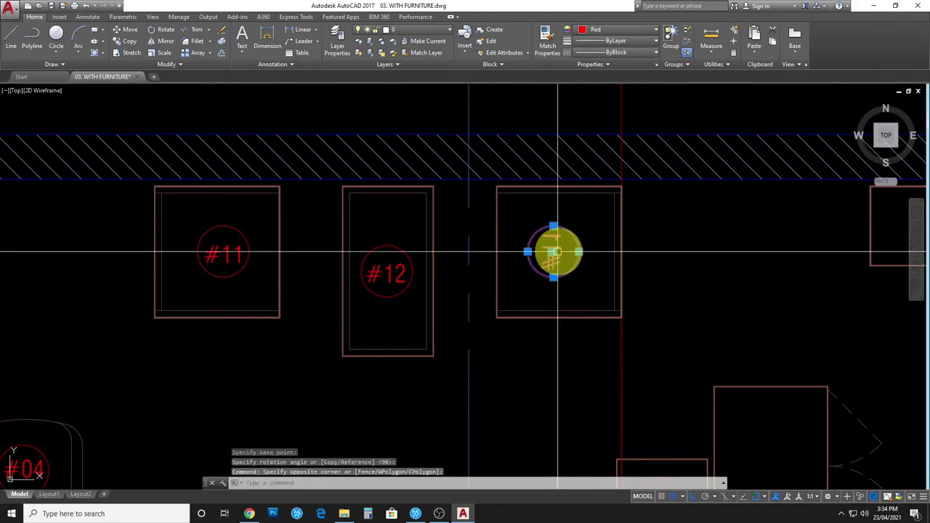
pyautogui.press('Return')
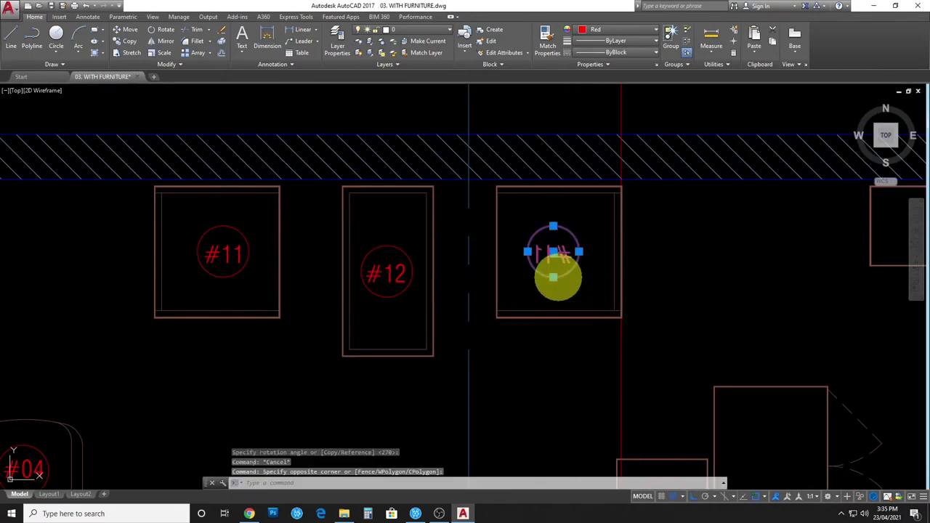
pyautogui.click(554, 294)
pyautogui.press('Return')
# - Pan and zoom the view over to the walk-in closet
pyautogui.scroll(-2, 576, 353)
pyautogui.scroll(-2, 508, 114)
pyautogui.scroll(-2, 469, 258)
pyautogui.moveTo(468, 258); pyautogui.dragTo(385, 197, button='middle')
pyautogui.scroll(-2, 577, 370)
pyautogui.scroll(2, 540, 304)
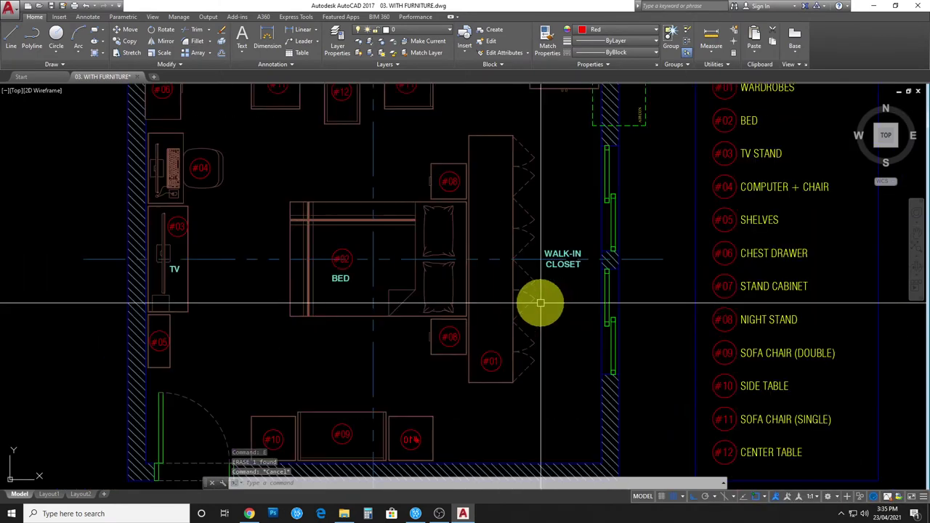
pyautogui.scroll(-3, 582, 355)
pyautogui.scroll(-1, 579, 338)
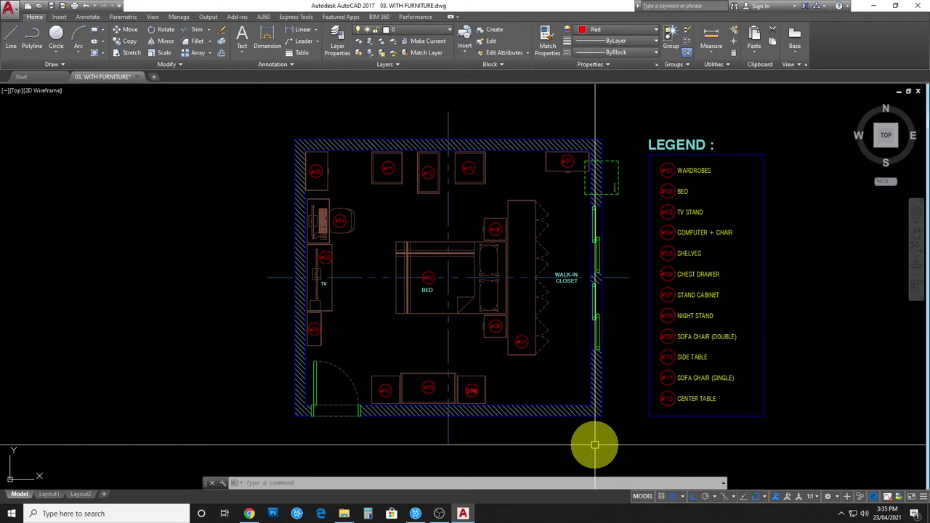
# - Rotate the #05 shelves 90° so they lie horizontally
pyautogui.scroll(2, 270, 342)
pyautogui.scroll(1, 327, 320)
pyautogui.click(291, 360)
pyautogui.click(400, 287)
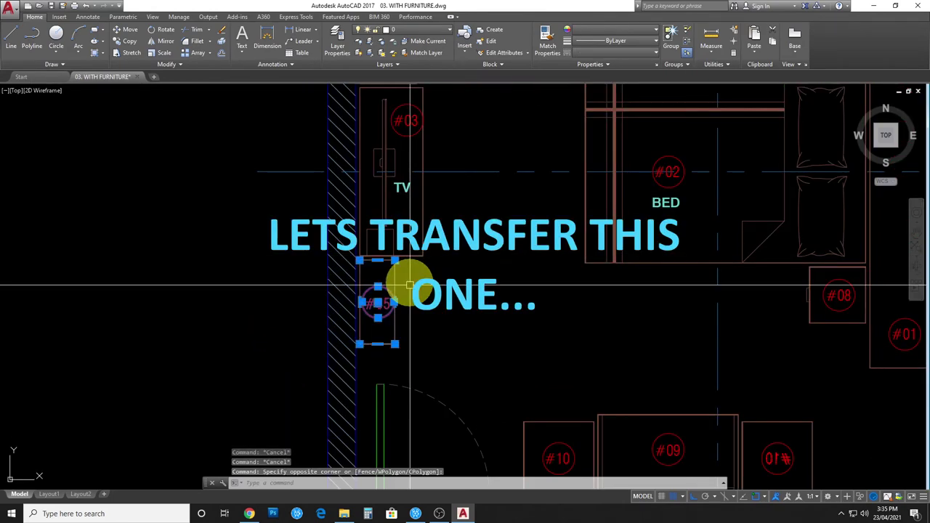
pyautogui.scroll(-2, 315, 314)
pyautogui.scroll(3, 315, 314)
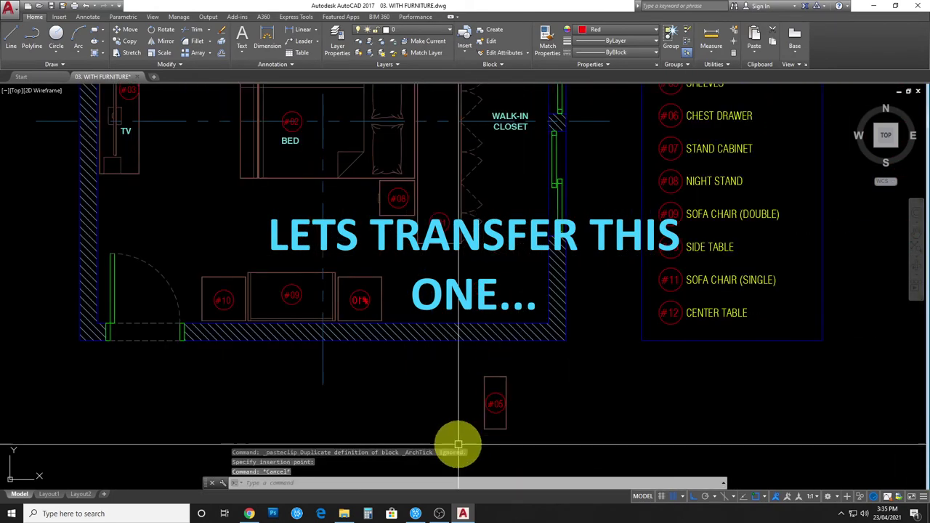
pyautogui.press('Escape')
pyautogui.scroll(2, 468, 370)
# - Move the #05 shelves into the lower-right corner, nudging them 30 against the bottom wall
pyautogui.click(509, 383)
pyautogui.write('m')
pyautogui.press('Return')
pyautogui.click(542, 391)
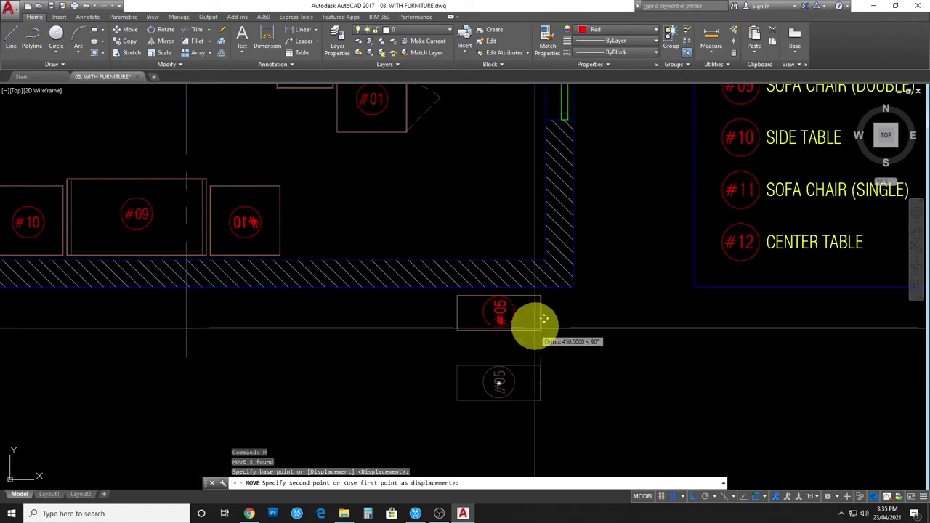
pyautogui.click(550, 251)
pyautogui.click(501, 240)
pyautogui.write('m')
pyautogui.press('Return')
pyautogui.click(571, 394)
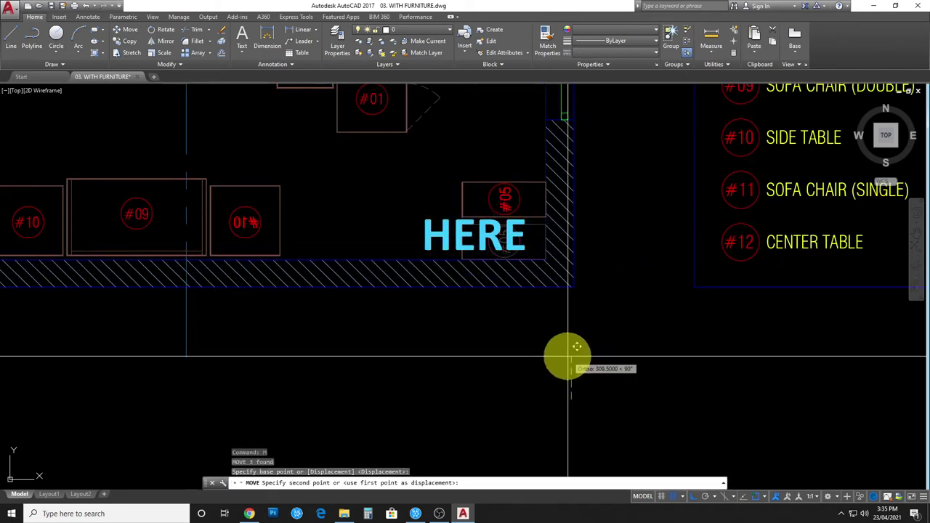
pyautogui.press('Return')
# - Start another rotation of the #05 shelves, then cancel it
pyautogui.scroll(3, 519, 355)
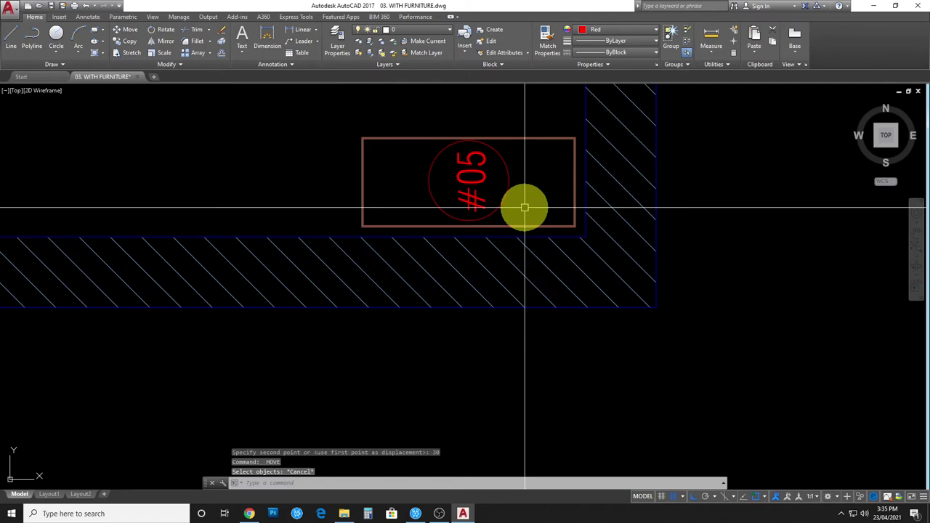
pyautogui.write('ro')
pyautogui.press('Return')
pyautogui.press('Escape')
pyautogui.scroll(-4, 487, 397)
pyautogui.scroll(-2, 487, 397)
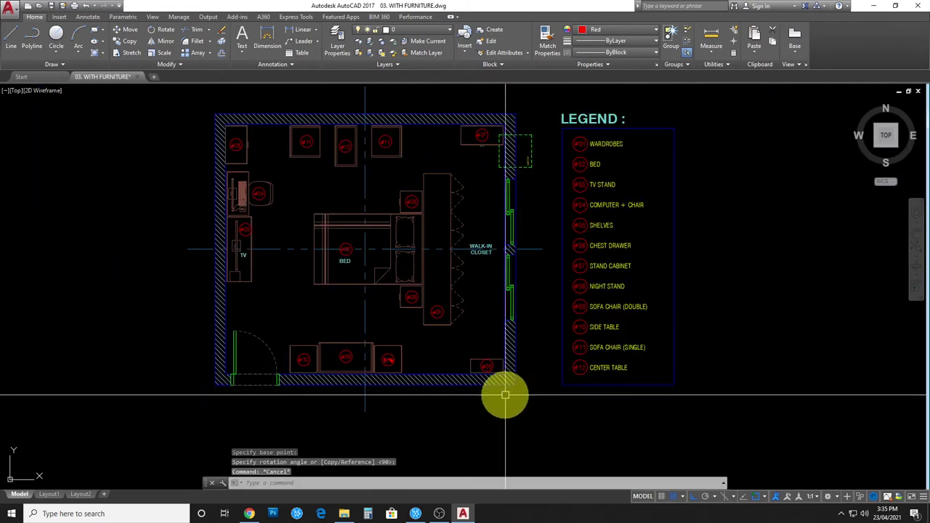
# - Try linear clearance dimensions between the bed and chair, undoing the trial and 1160 dimensions
pyautogui.write('dli')
pyautogui.press('Return')
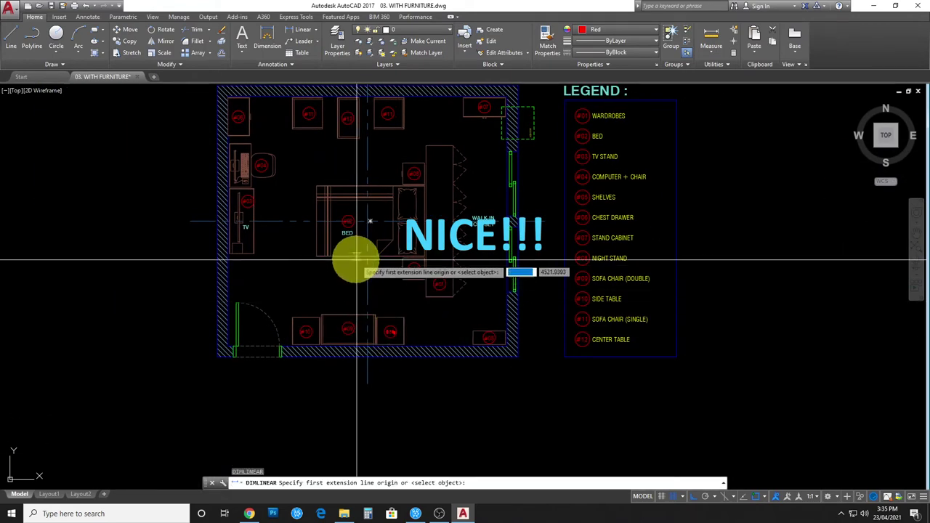
pyautogui.click(353, 257)
pyautogui.click(356, 314)
pyautogui.click(356, 323)
pyautogui.hotkey('ctrl', 'z')
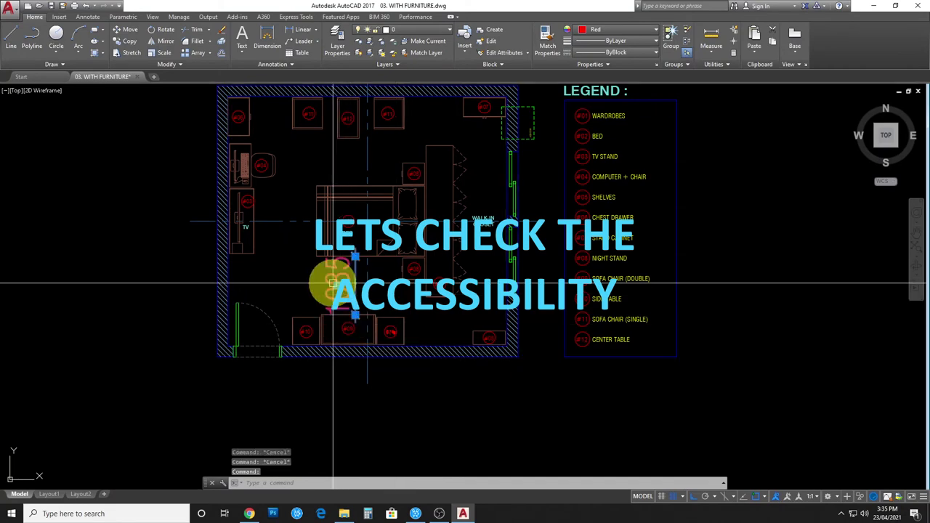
pyautogui.write('dli')
pyautogui.press('Return')
pyautogui.scroll(-1, 352, 310)
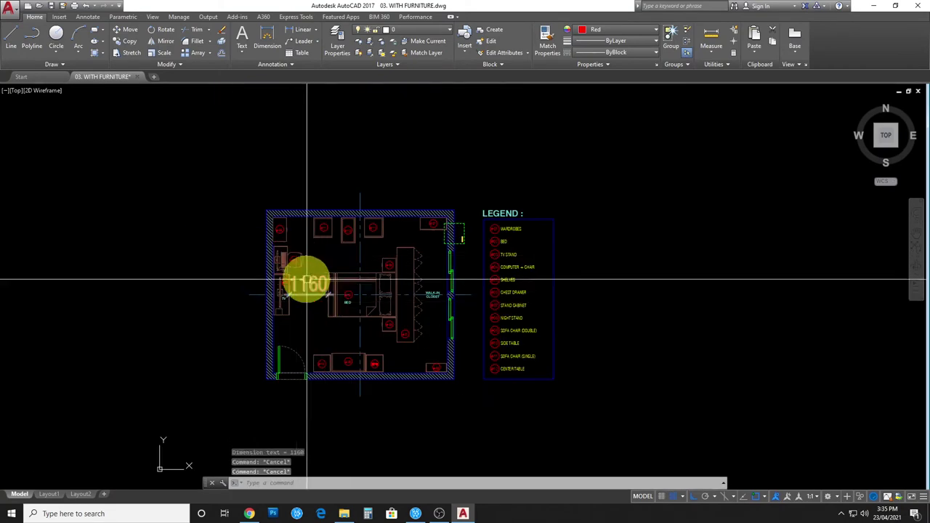
pyautogui.scroll(3, 351, 310)
pyautogui.hotkey('ctrl', 'z')
# - Dimension the 800 clearance near the top wall beside the bed
pyautogui.write('dli')
pyautogui.press('Return')
pyautogui.click(375, 187)
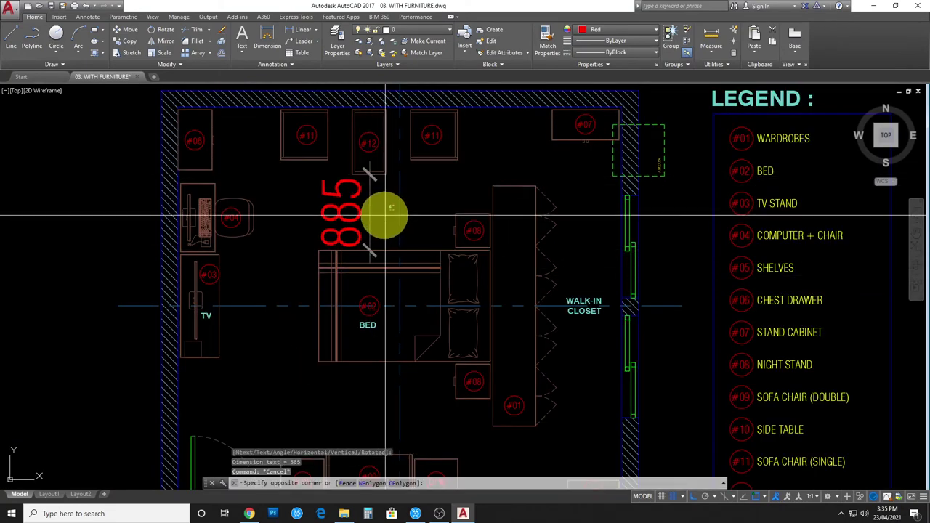
pyautogui.press('Escape')
pyautogui.press('Return')
pyautogui.scroll(-1, 353, 244)
pyautogui.scroll(1, 247, 190)
pyautogui.doubleClick(315, 191)
pyautogui.press('Escape')
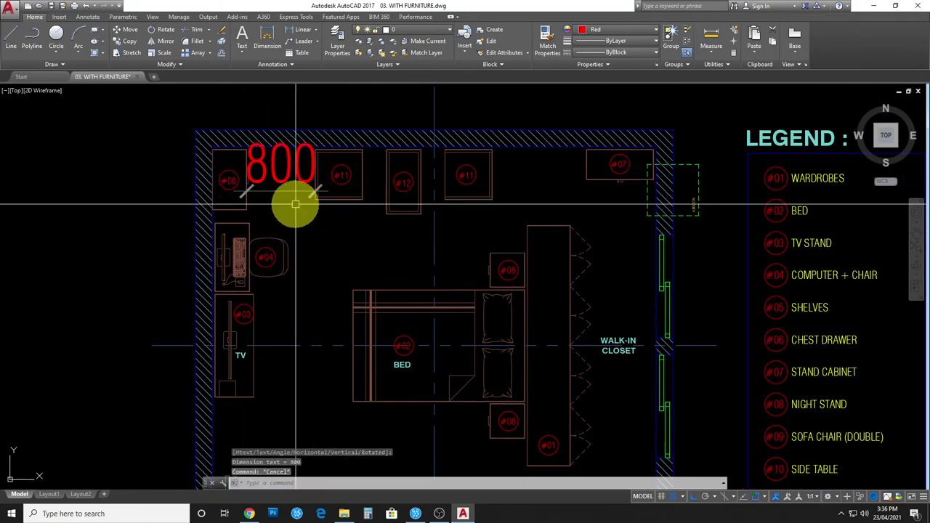
# - Measure the 915 linear clearance at the top-right furniture
pyautogui.write('dli')
pyautogui.press('Return')
pyautogui.moveTo(548, 225); pyautogui.dragTo(436, 239, button='middle')
pyautogui.click(436, 162)
pyautogui.press('Escape')
pyautogui.click(421, 204)
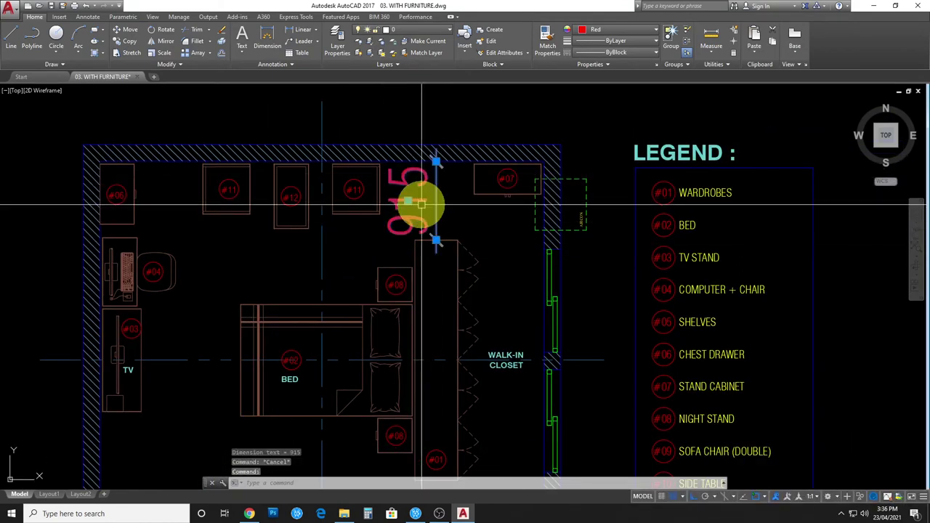
# - Add a 1000 aligned clearance dimension above the closet
pyautogui.write('dal')
pyautogui.press('Return')
pyautogui.moveTo(486, 361); pyautogui.dragTo(433, 207, button='middle')
pyautogui.click(404, 175)
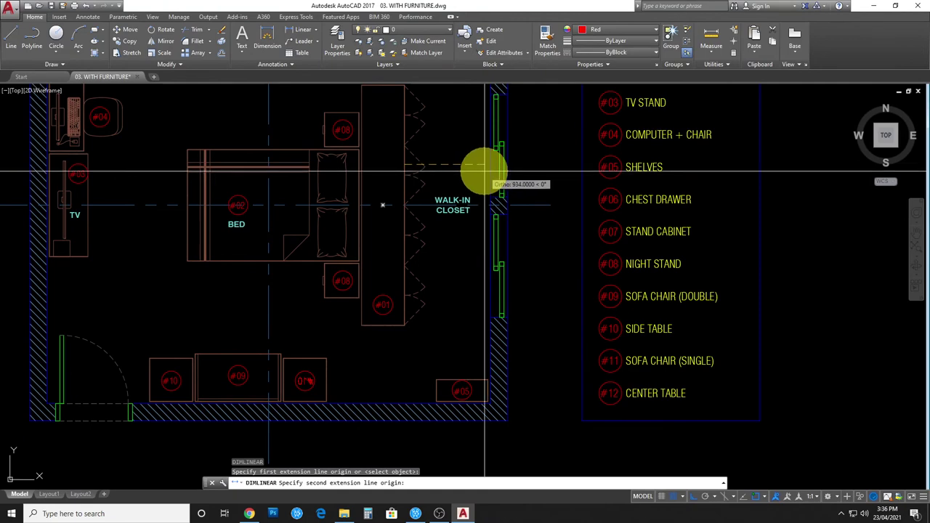
pyautogui.click(482, 170)
pyautogui.click(481, 166)
pyautogui.press('Escape')
# - Try a linear clearance from the closet bottom, cancelling the 915 preview
pyautogui.moveTo(577, 290); pyautogui.dragTo(462, 159)
pyautogui.moveTo(462, 158); pyautogui.dragTo(497, 102, button='middle')
pyautogui.write('dli')
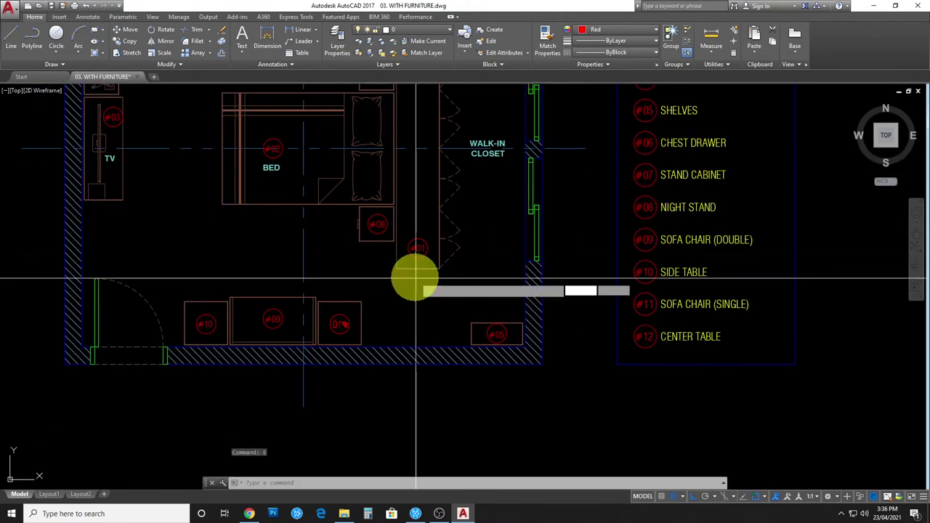
pyautogui.press('Return')
pyautogui.click(418, 269)
pyautogui.press('Escape')
# - Place a 562 aligned diagonal clearance dimension from the chair corner
pyautogui.write('dal')
pyautogui.press('Return')
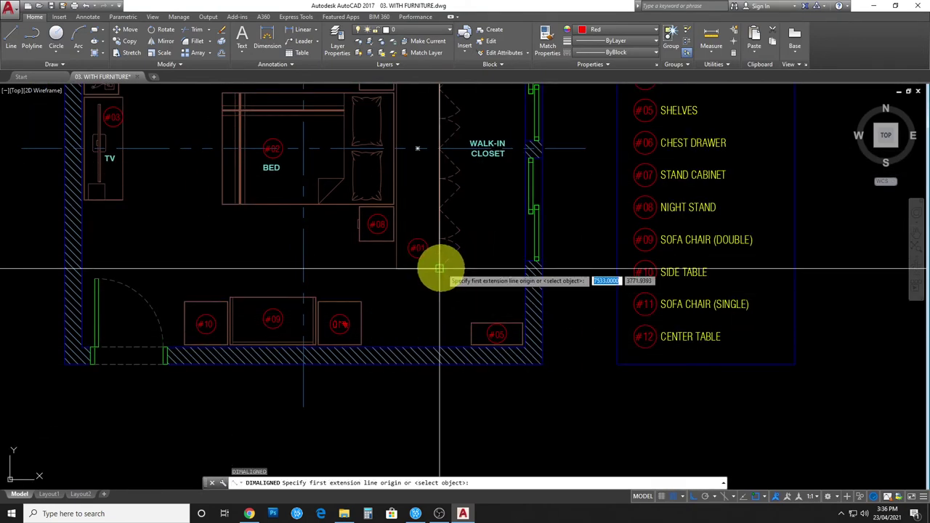
pyautogui.click(471, 323)
pyautogui.press('Escape')
pyautogui.press('Return')
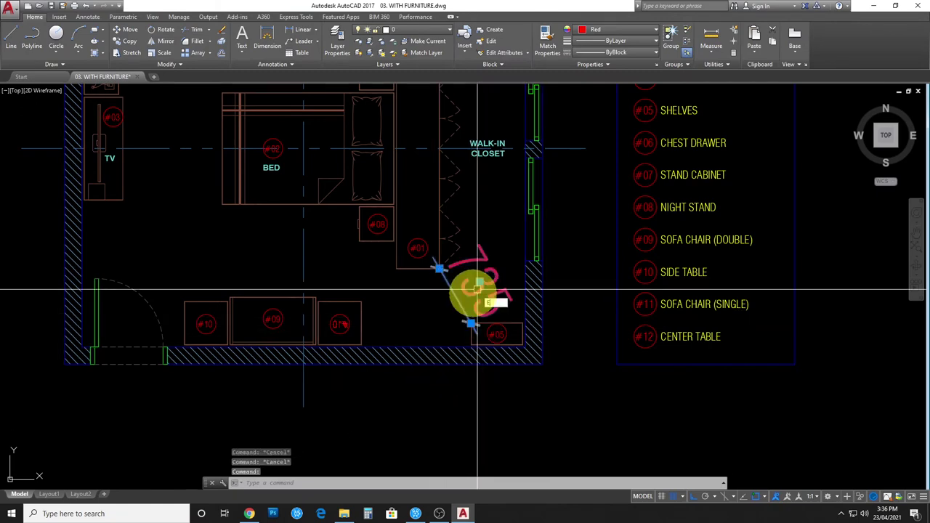
pyautogui.click(361, 300)
pyautogui.click(396, 269)
pyautogui.click(395, 271)
pyautogui.press('Escape')
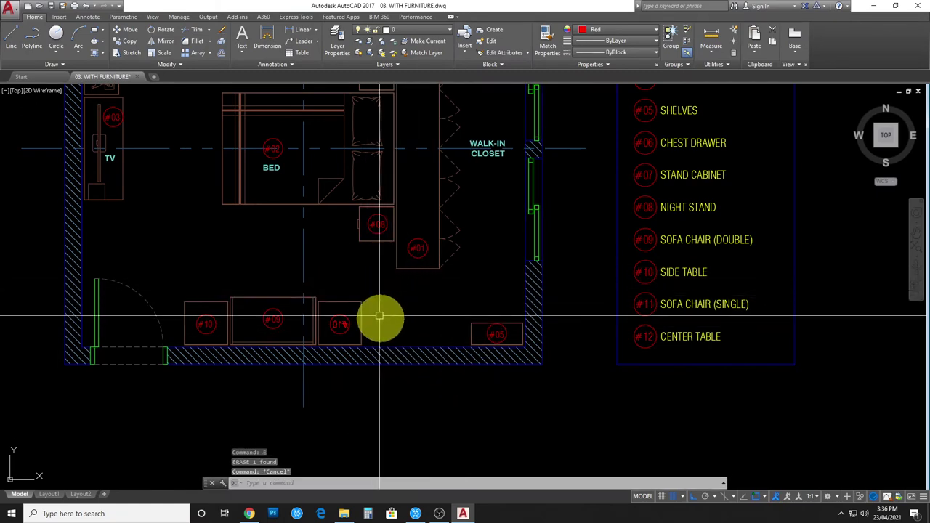
# - Try measuring the clearance at the top-left furniture near #06, then cancel it
pyautogui.scroll(-2, 482, 281)
pyautogui.scroll(4, 436, 305)
pyautogui.moveTo(368, 332); pyautogui.dragTo(435, 297, button='middle')
pyautogui.scroll(-2, 428, 356)
pyautogui.scroll(-1, 392, 363)
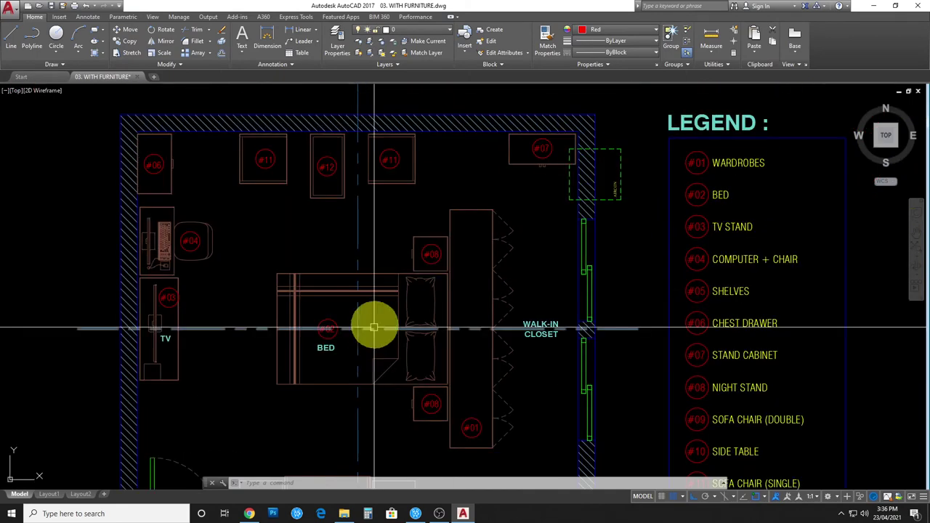
pyautogui.moveTo(400, 239); pyautogui.dragTo(415, 259, button='middle')
pyautogui.write('dli')
pyautogui.press('Return')
pyautogui.click(185, 215)
pyautogui.click(254, 216)
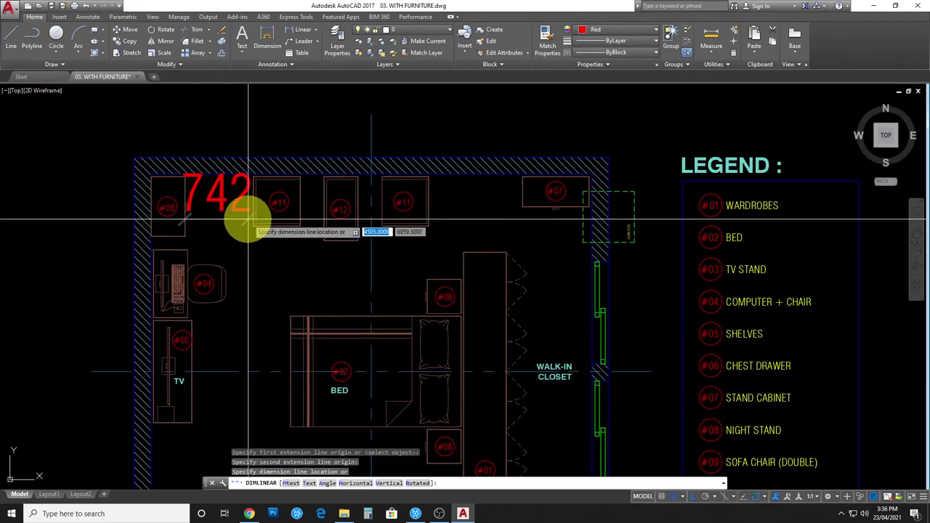
pyautogui.press('Escape')
# - Measure the 1715 clearance across the lower part of the room
pyautogui.scroll(-2, 356, 263)
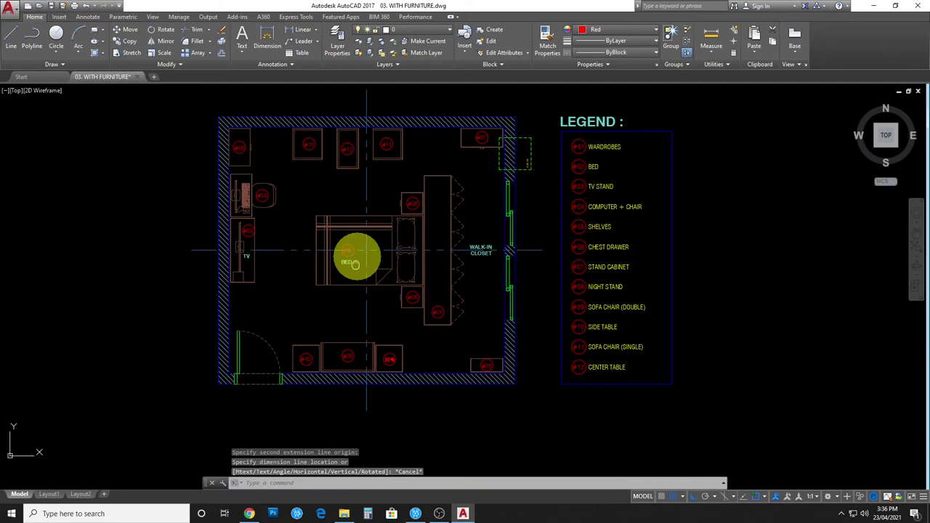
pyautogui.scroll(2, 291, 364)
pyautogui.press('Return')
pyautogui.click(297, 339)
pyautogui.click(192, 339)
pyautogui.press('Escape')
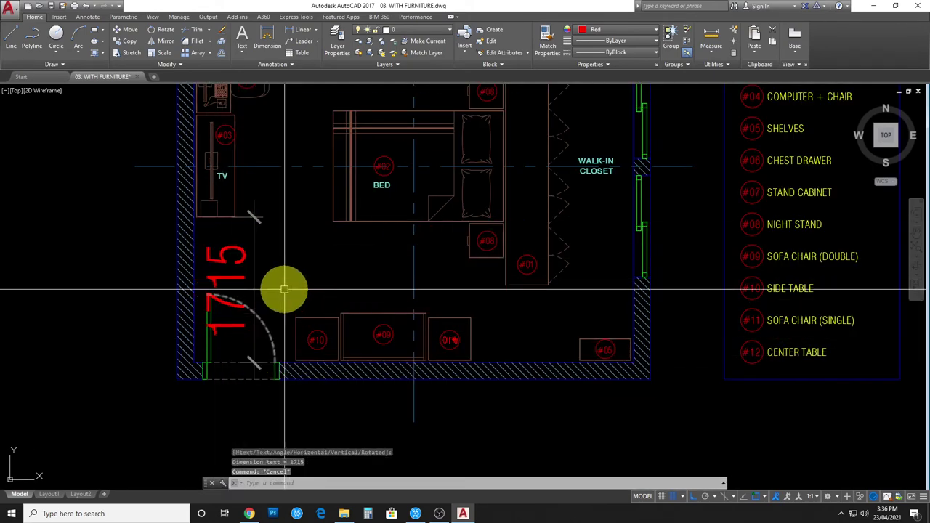
# - Erase the temporary 1715 clearance dimension
pyautogui.press('e')
pyautogui.press('Return')
pyautogui.click(265, 259)
pyautogui.press('Return')
pyautogui.scroll(-2, 301, 342)
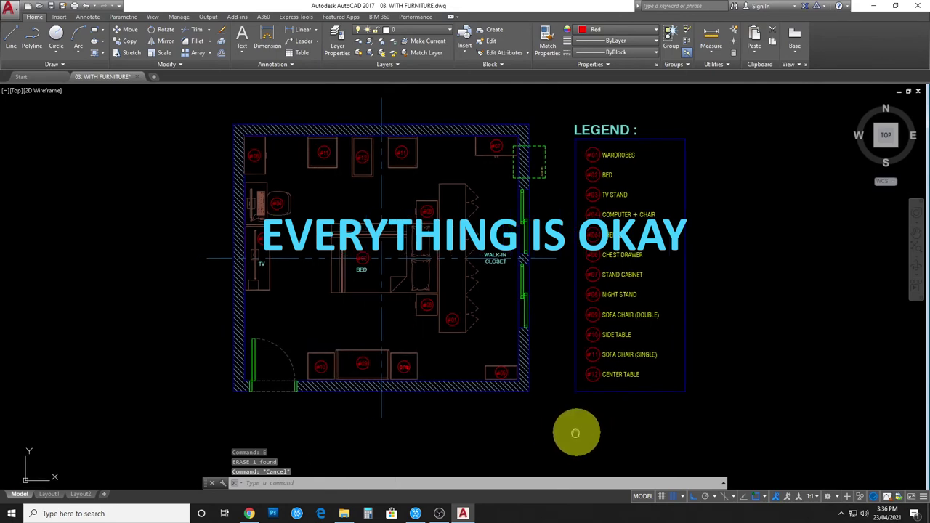
pyautogui.scroll(-2, 574, 433)
# - Zoom Window around the plan to refit the view
pyautogui.write('z')
pyautogui.press('Return')
pyautogui.click(332, 197)
pyautogui.click(680, 435)
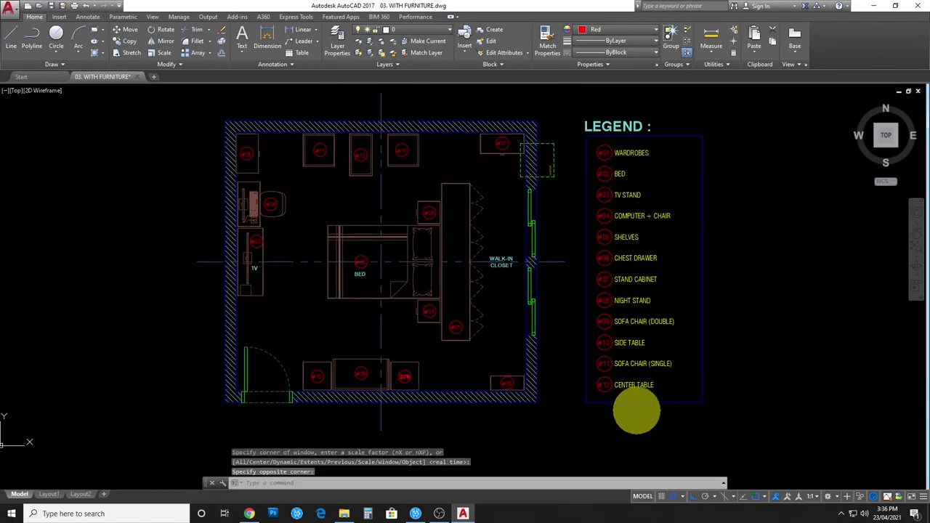
# - Edit the copied BED label to read COFFEE AREA
pyautogui.press('Escape')
pyautogui.press('Escape')
pyautogui.click(334, 257)
pyautogui.write('DINETT')
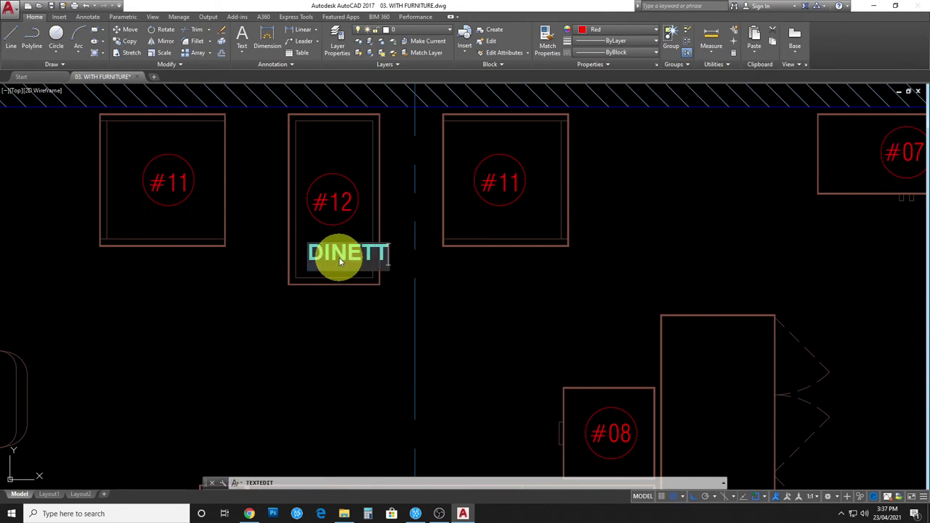
pyautogui.write('EA')
pyautogui.hotkey('ctrl', 'a')
pyautogui.write('COFFER')
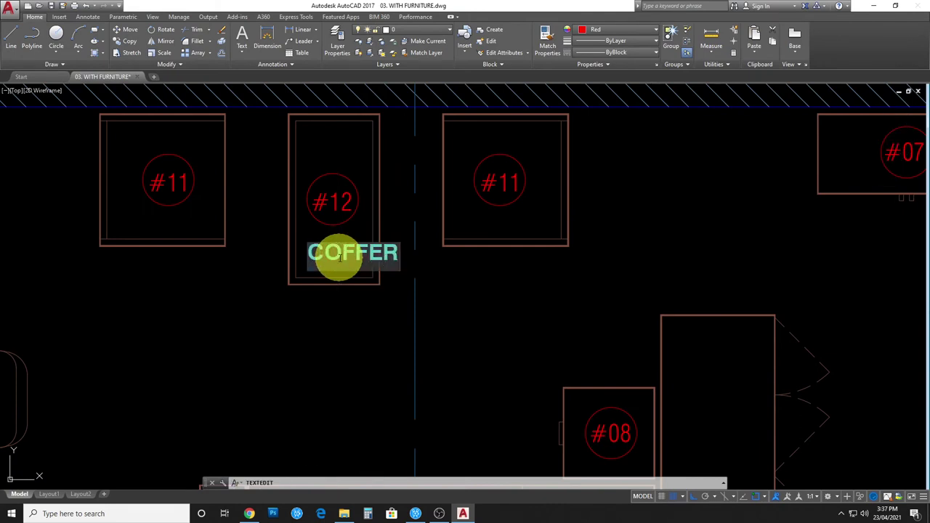
pyautogui.press('Return')
pyautogui.click(332, 254)
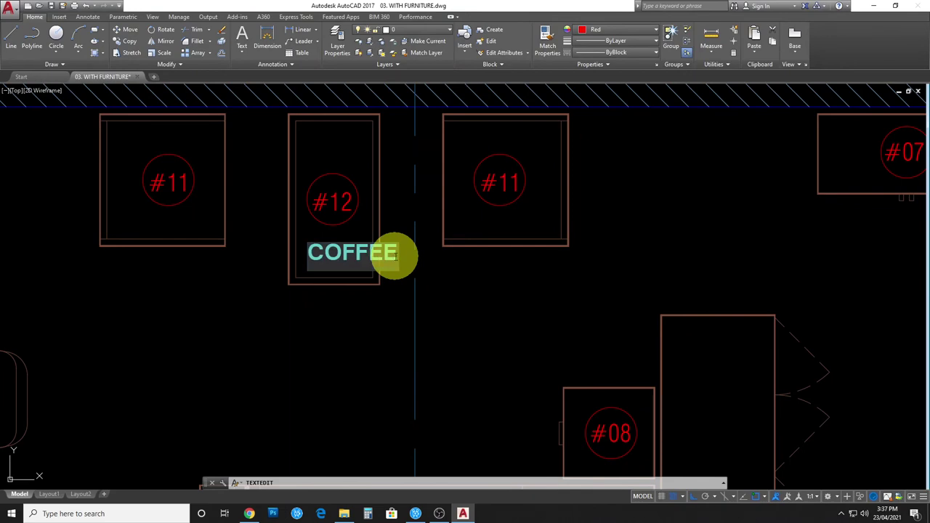
pyautogui.write('A')
pyautogui.press('Return')
pyautogui.press('Escape')
# - Move the COFFEE AREA label among the top chairs and copy it above the sofa
pyautogui.write('m')
pyautogui.press('Return')
pyautogui.click(391, 259)
pyautogui.click(344, 313)
pyautogui.click(332, 253)
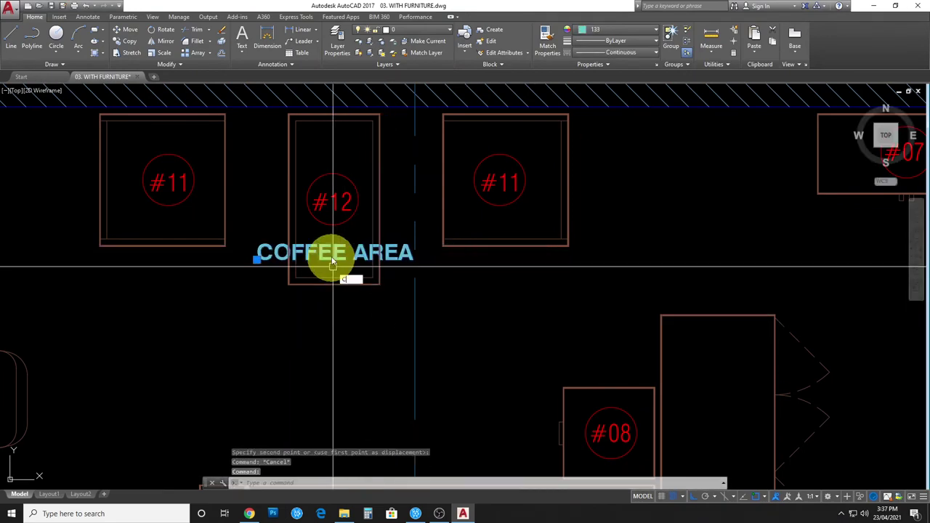
pyautogui.write('co')
pyautogui.press('Return')
pyautogui.click(331, 254)
pyautogui.scroll(-3, 380, 399)
pyautogui.press('Escape')
# - Change the copied label to SOFA AREA and nudge it into place above the sofa
pyautogui.doubleClick(334, 336)
pyautogui.write('SOFA')
pyautogui.click(294, 332)
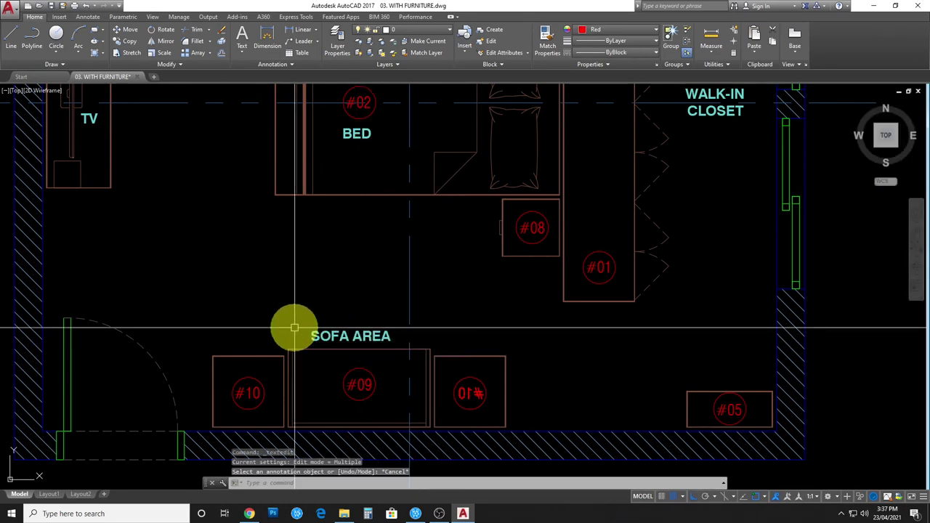
pyautogui.write('m')
pyautogui.press('Return')
pyautogui.click(342, 311)
pyautogui.scroll(-3, 516, 373)
pyautogui.scroll(-2, 492, 376)
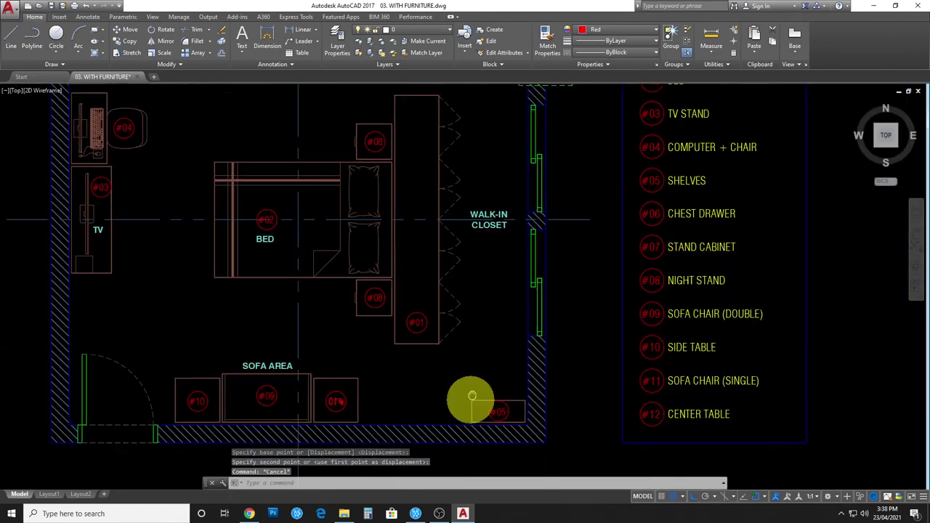
pyautogui.scroll(-2, 498, 359)
pyautogui.scroll(-2, 224, 176)
pyautogui.write('z')
pyautogui.press('Return')
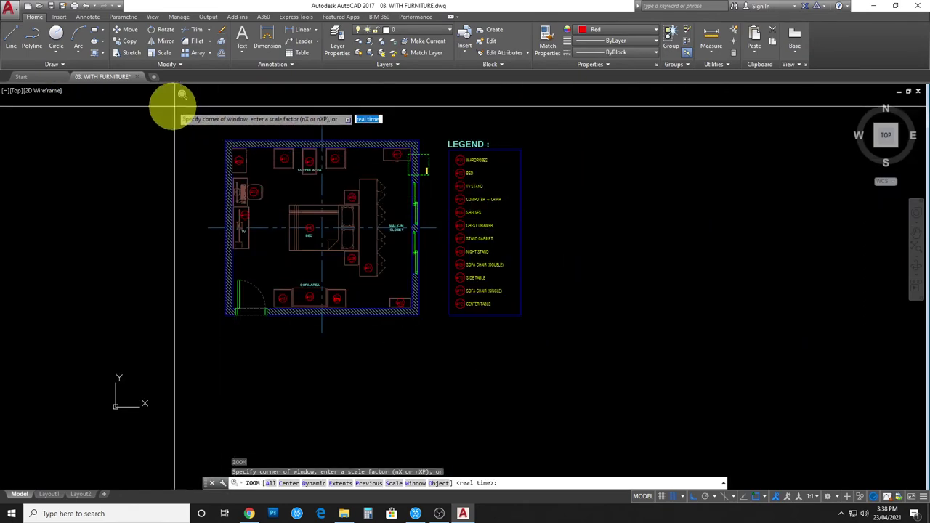
# - Zoom to frame the plan and legend, then pan to the LEGEND title
pyautogui.click(178, 106)
pyautogui.click(552, 392)
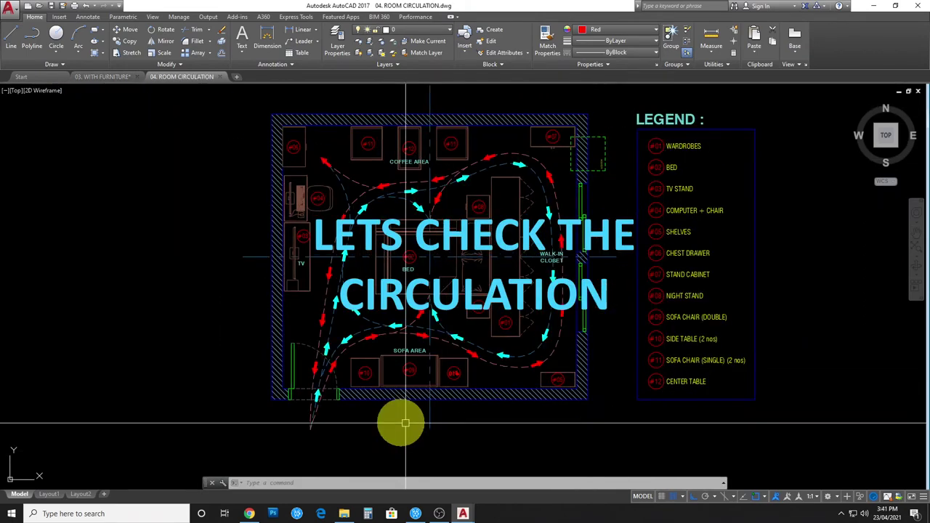
pyautogui.scroll(4, 312, 440)
pyautogui.scroll(2, 299, 428)
pyautogui.scroll(-2, 313, 377)
pyautogui.scroll(-1, 348, 320)
pyautogui.scroll(-1, 356, 327)
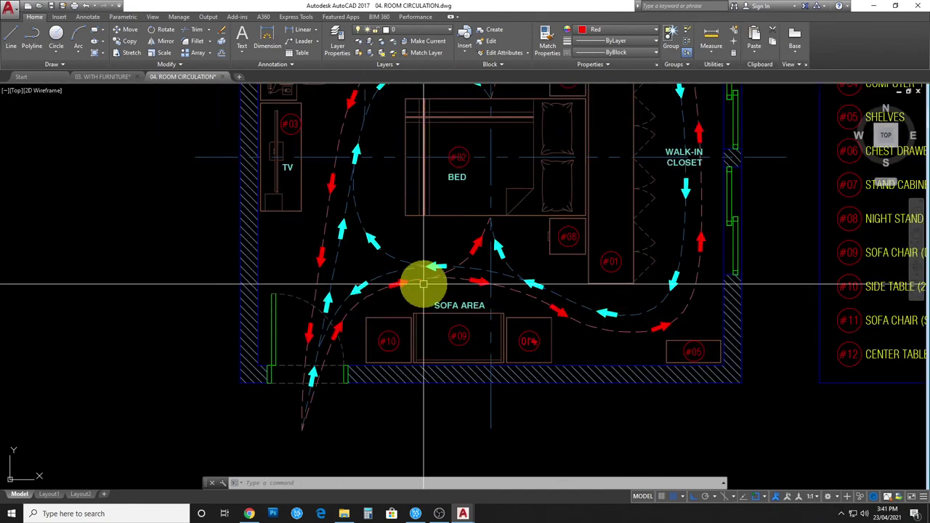
pyautogui.scroll(-2, 508, 300)
pyautogui.moveTo(508, 300); pyautogui.dragTo(470, 354, button='middle')
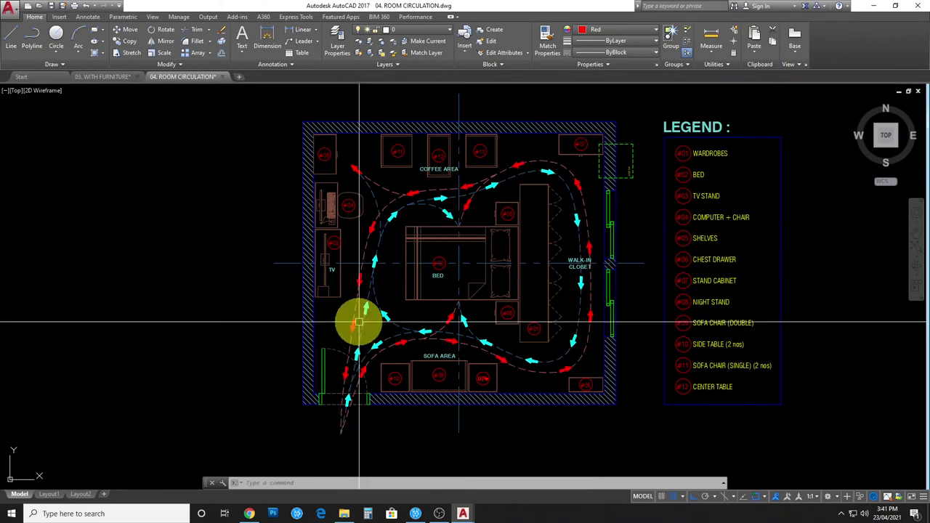
pyautogui.scroll(2, 359, 322)
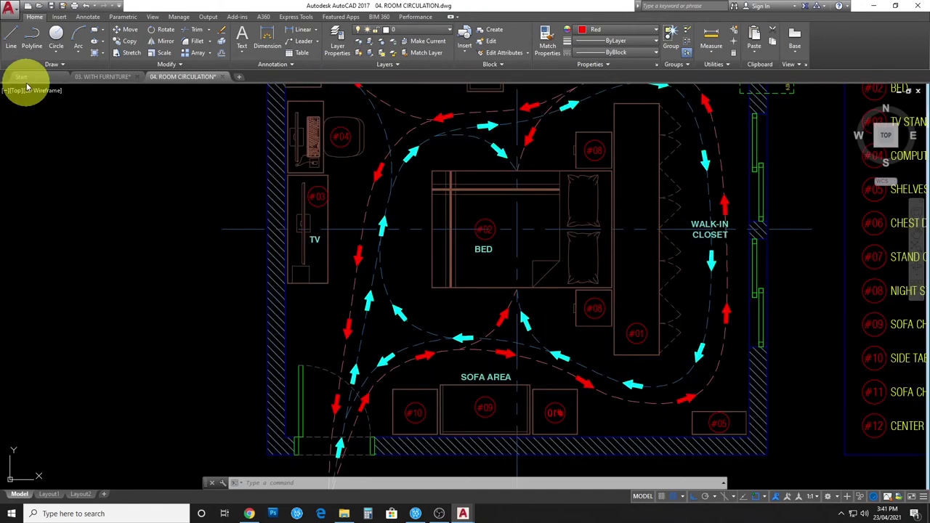
# - Draw a spline with ortho off from beside the TV down to the sofa area
pyautogui.click(21, 82)
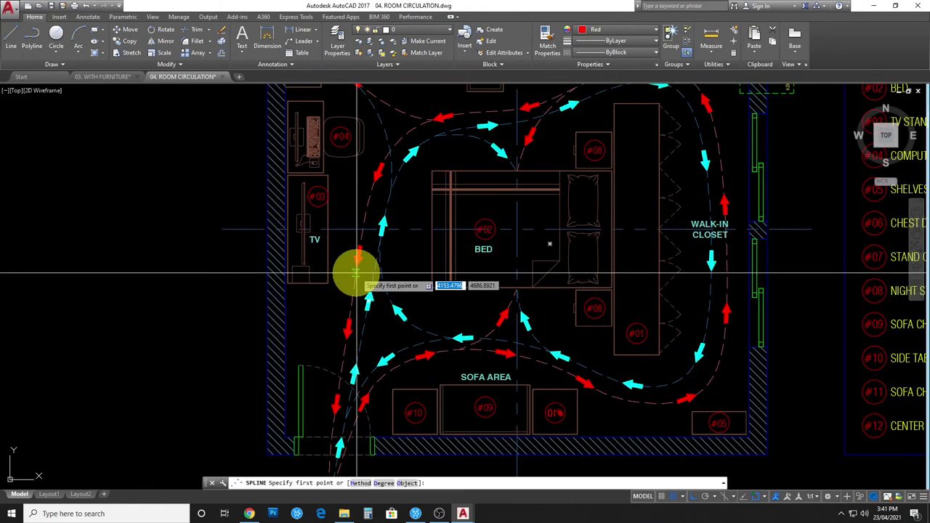
pyautogui.click(357, 266)
pyautogui.press('F8')
pyautogui.click(365, 322)
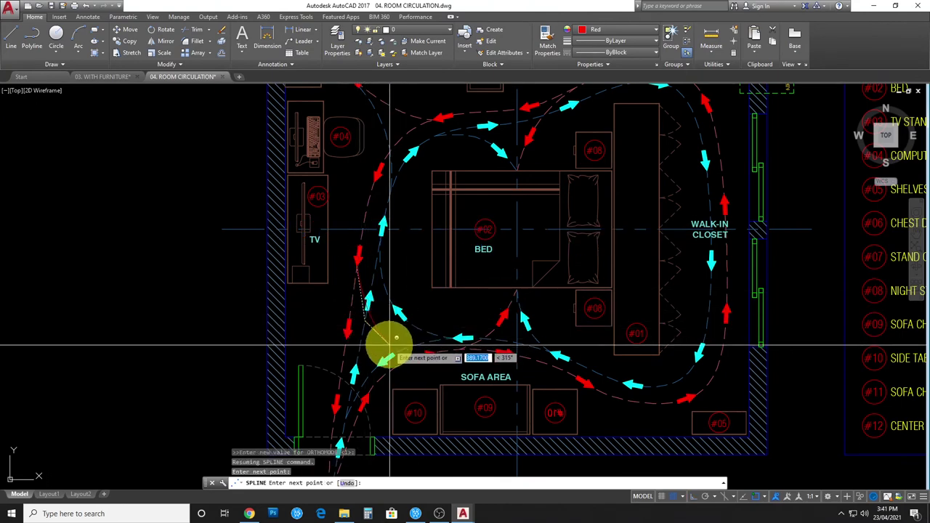
pyautogui.click(359, 325)
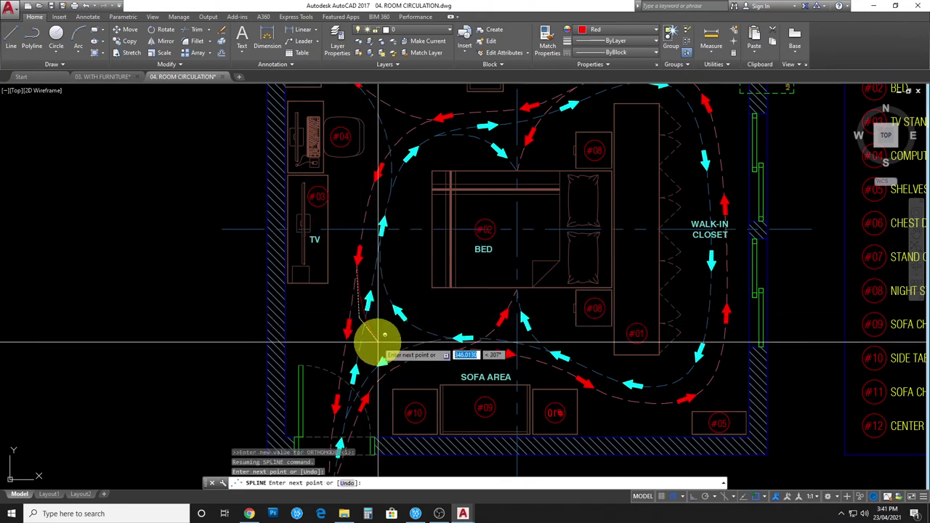
pyautogui.click(426, 353)
pyautogui.press('Return')
pyautogui.press('Return')
pyautogui.press('Escape')
pyautogui.scroll(2, 430, 353)
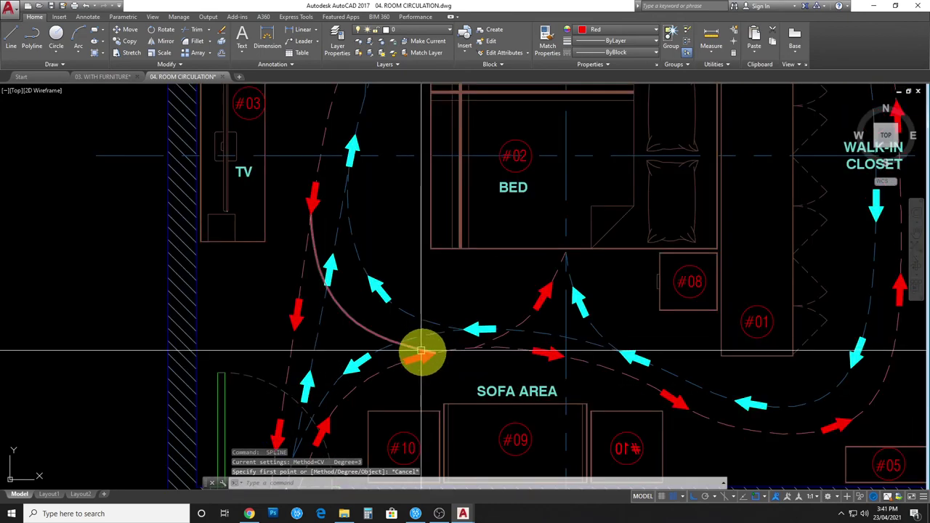
pyautogui.press('Escape')
pyautogui.scroll(-2, 370, 334)
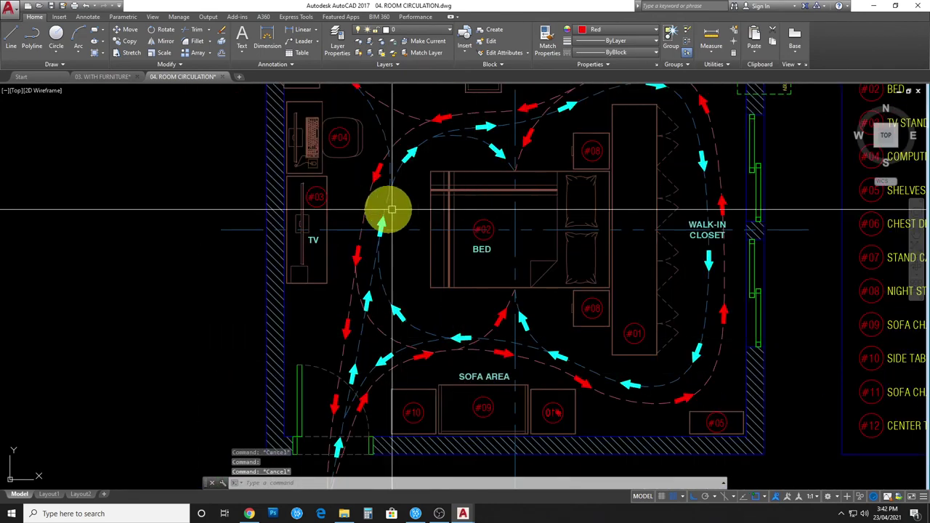
pyautogui.scroll(-3, 406, 319)
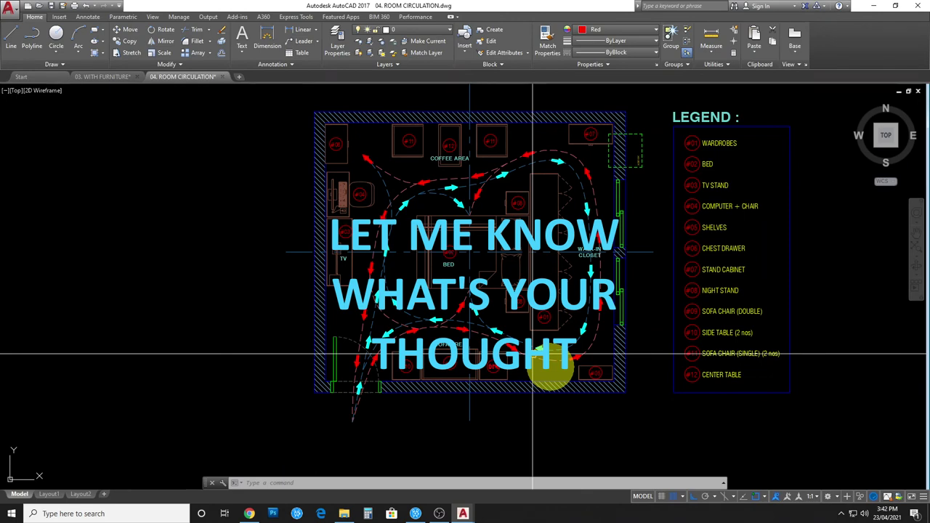
pyautogui.click(658, 448)
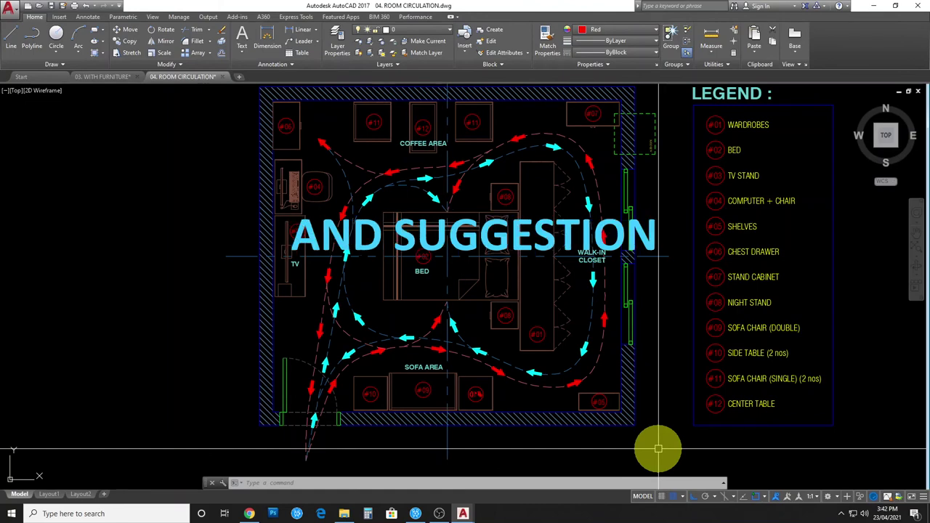
pyautogui.hotkey('ctrl', 'c')
# - Paste a copy of the LEGEND title below the plan and retitle it 'SUITE ROOM'
pyautogui.moveTo(647, 195); pyautogui.dragTo(678, 67, button='middle')
pyautogui.hotkey('ctrl', 'v')
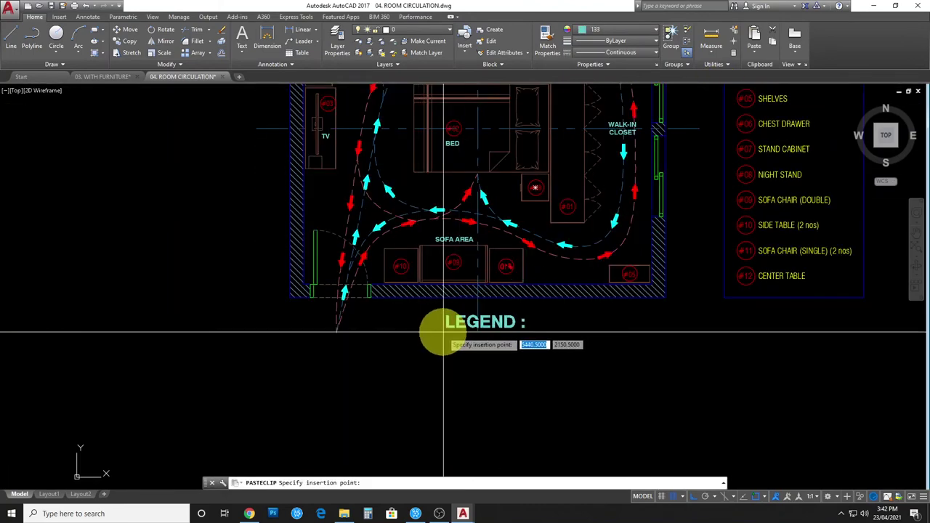
pyautogui.click(439, 338)
pyautogui.doubleClick(450, 325)
pyautogui.write('SUITE ROOM')
pyautogui.press('Return')
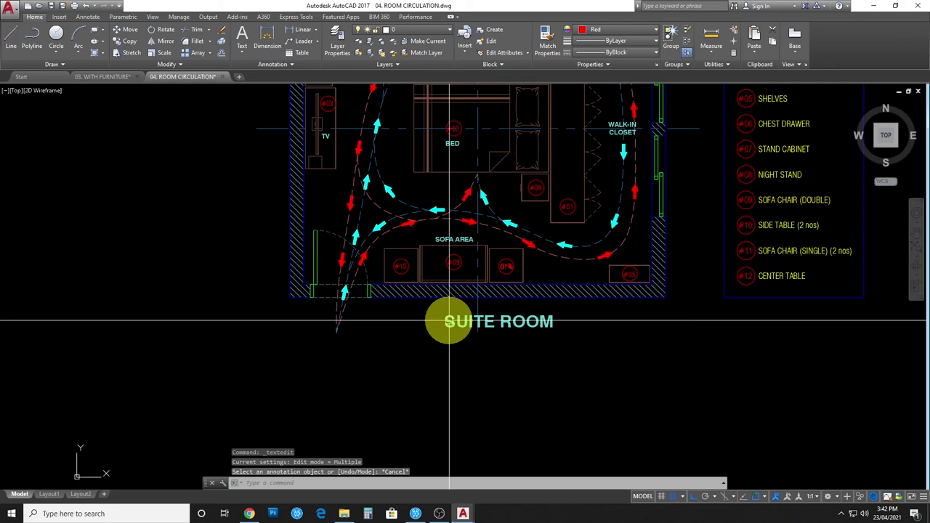
pyautogui.press('Escape')
# - Zoom to extents, then window-zoom to frame the plan, legend and SUITE ROOM title
pyautogui.scroll(-5, 416, 376)
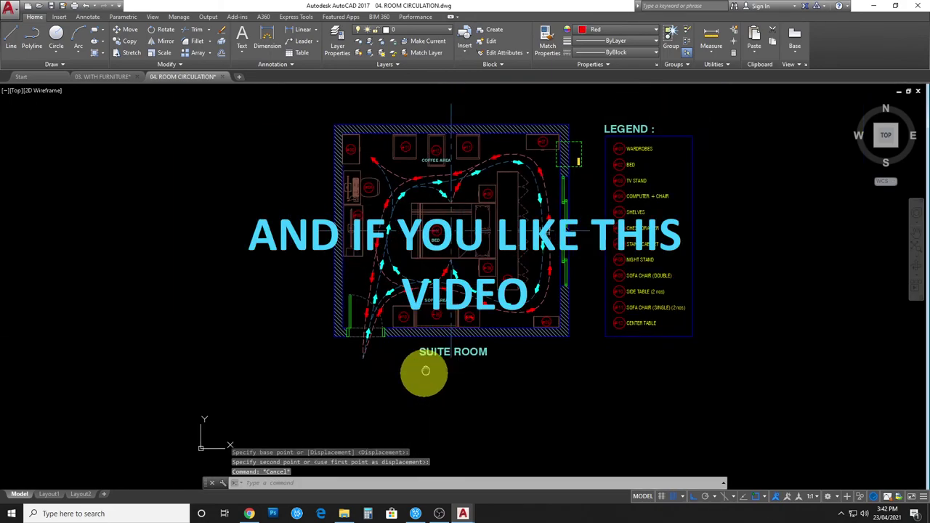
pyautogui.scroll(3, 487, 432)
pyautogui.press('z')
pyautogui.press('Return')
pyautogui.press('e')
pyautogui.press('Return')
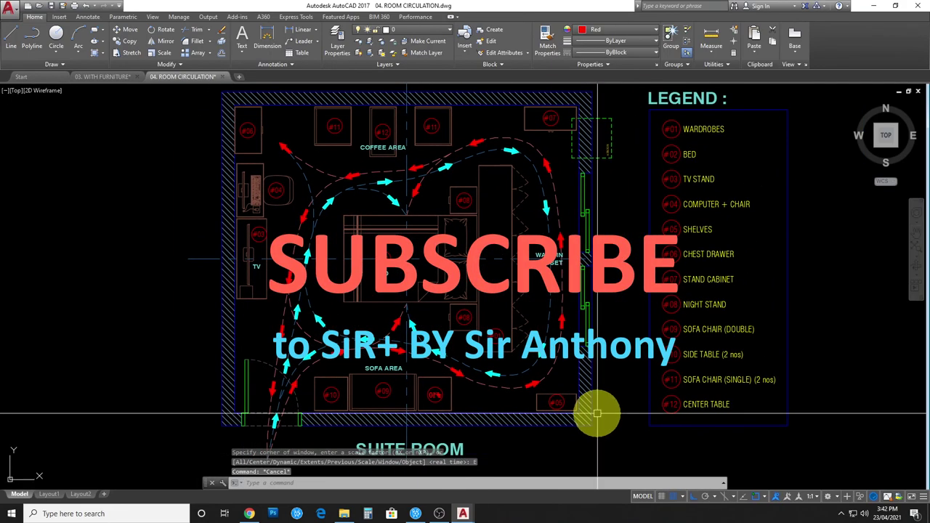
pyautogui.scroll(-3, 598, 415)
pyautogui.press('z')
pyautogui.press('Return')
pyautogui.click(597, 409)
pyautogui.click(653, 454)
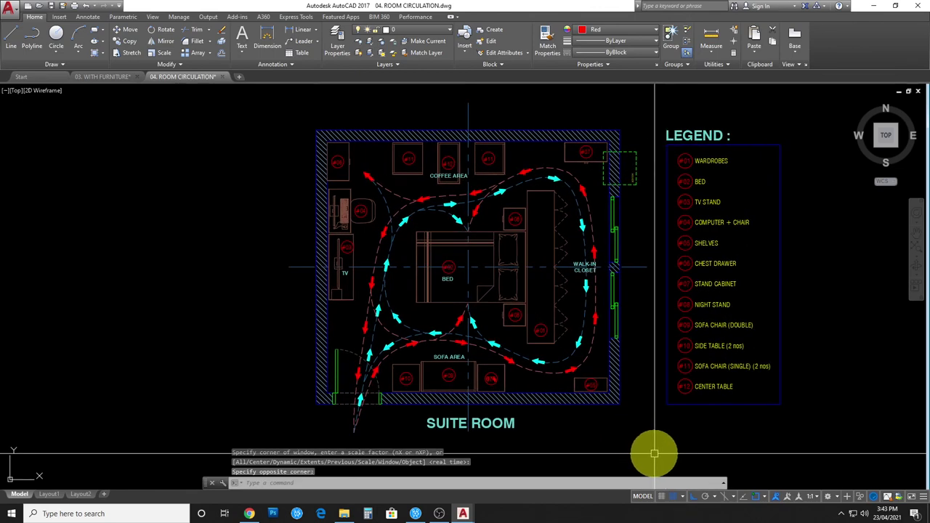